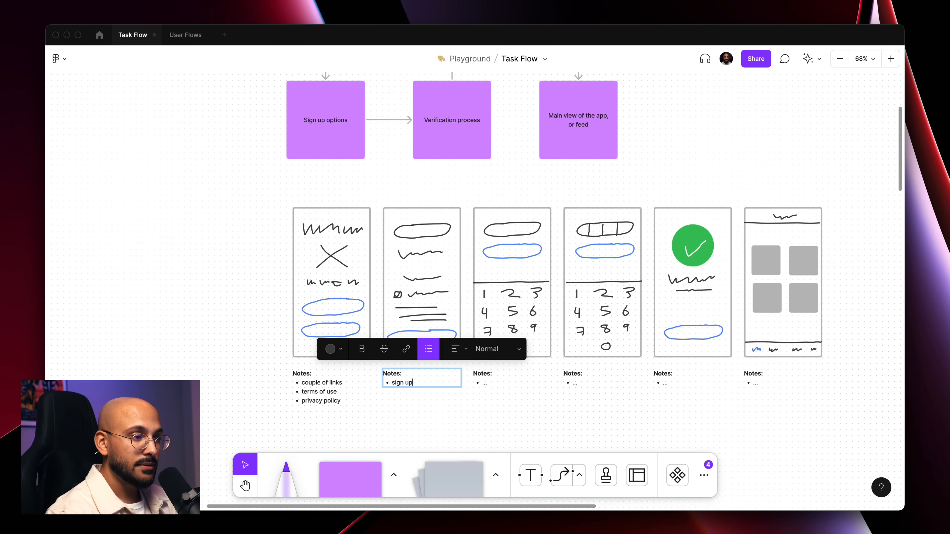
In the second wireframe's notes, add bullets "sign up and sign in option 1: separate flows" and "sign up and sign in option 2: one flow for both".
text(and sign in option 1: separate f)
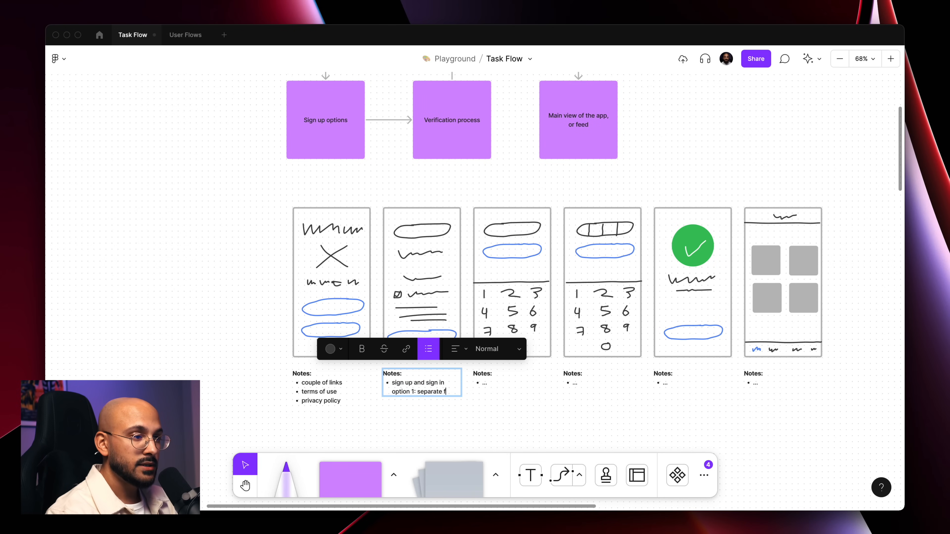
text(lows)
key(Return)
text(sign up and s)
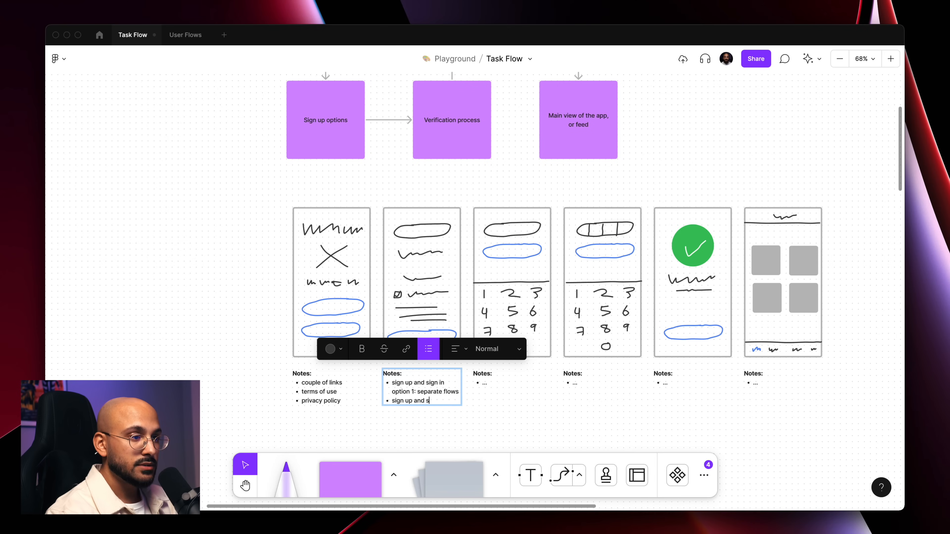
text(ign in option 2:)
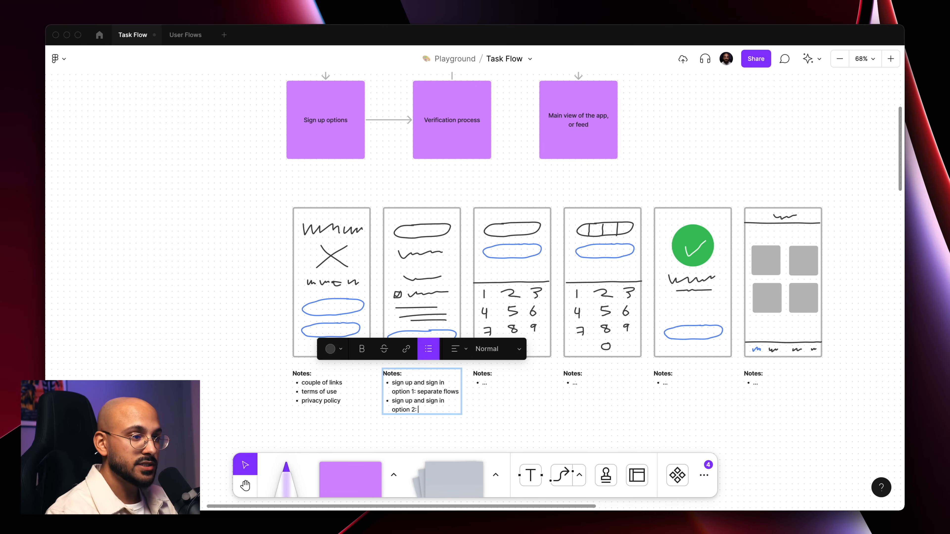
text( one flow for both)
key(Return)
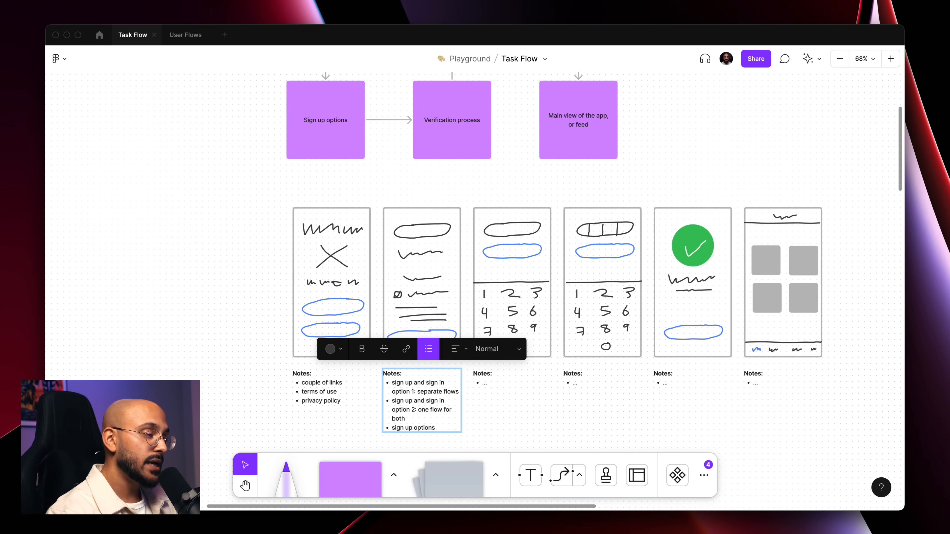
Add two more bullets to the second wireframe's notes: "sign up options: e-mail, social accounts" and "apple? fb? twitter?".
text(sign up options: e-mail, social accounts)
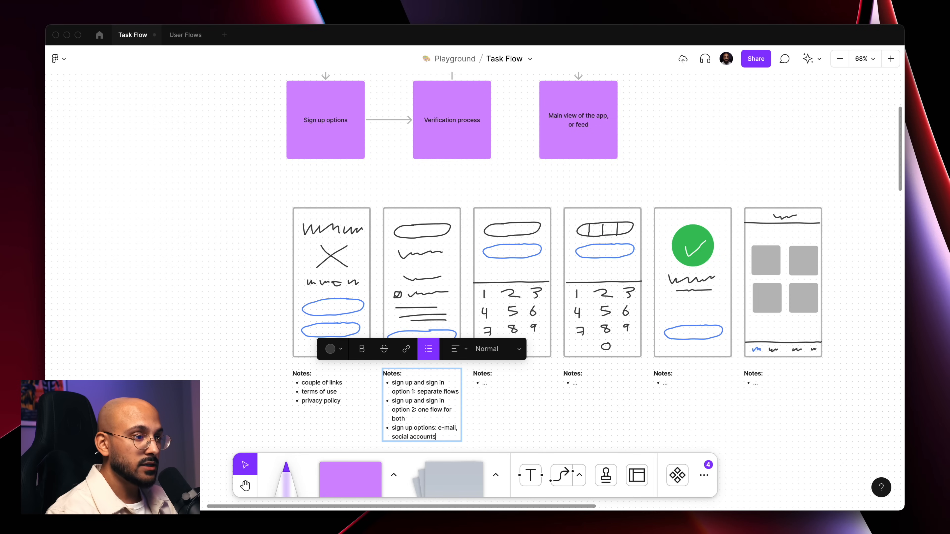
key(Return)
text(apple? fb? twitter?)
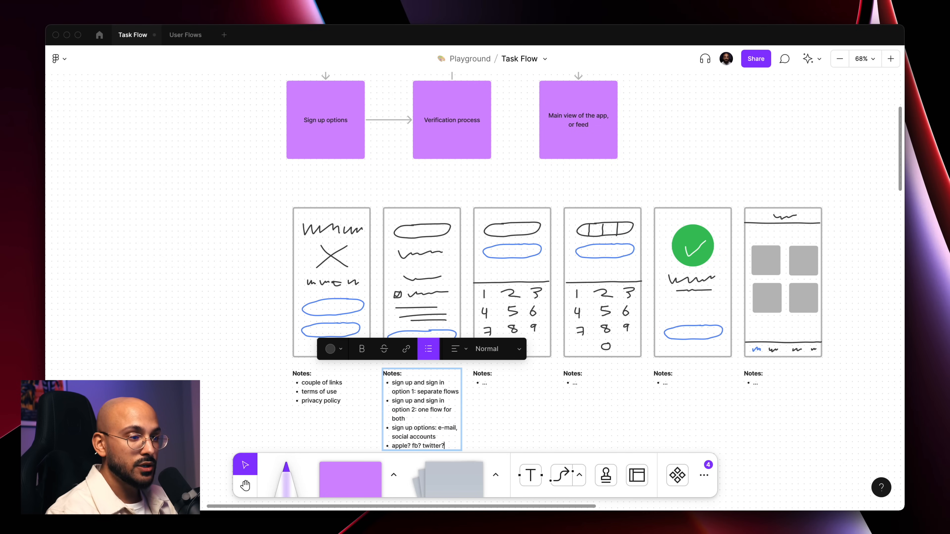
click(515, 406)
click(515, 407)
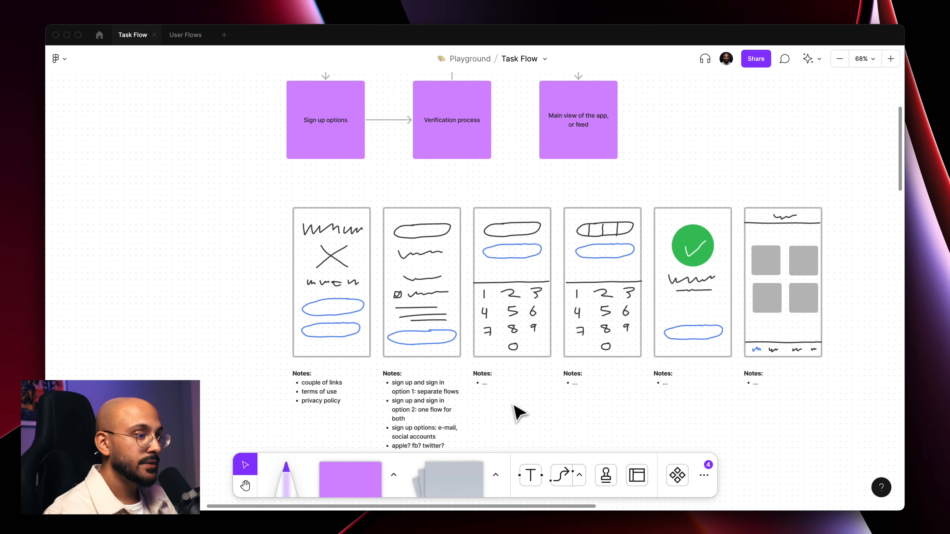
Replace the placeholder bullet in the third wireframe's notes with "what states to consider for the input fields?".
scroll(519, 413, right, 5)
scroll(370, 391, up, 5)
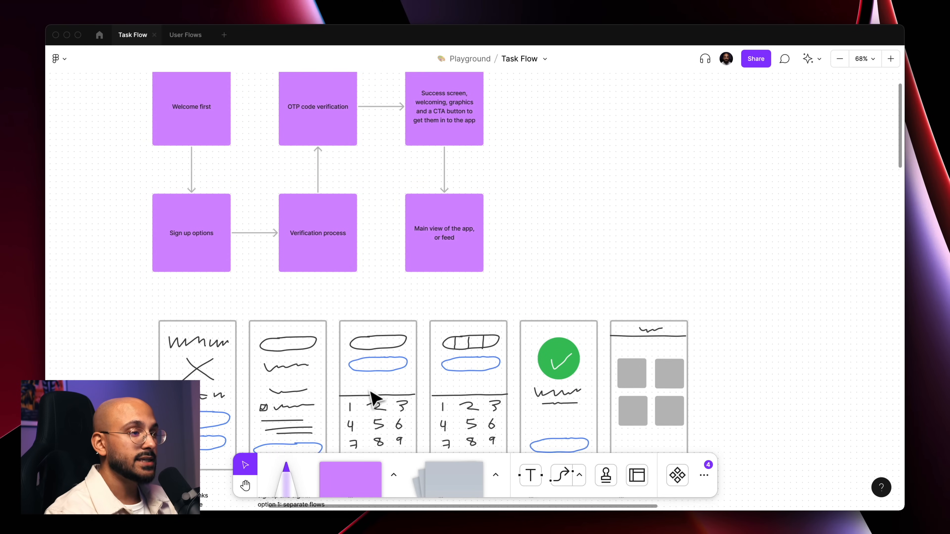
scroll(318, 280, down, 6)
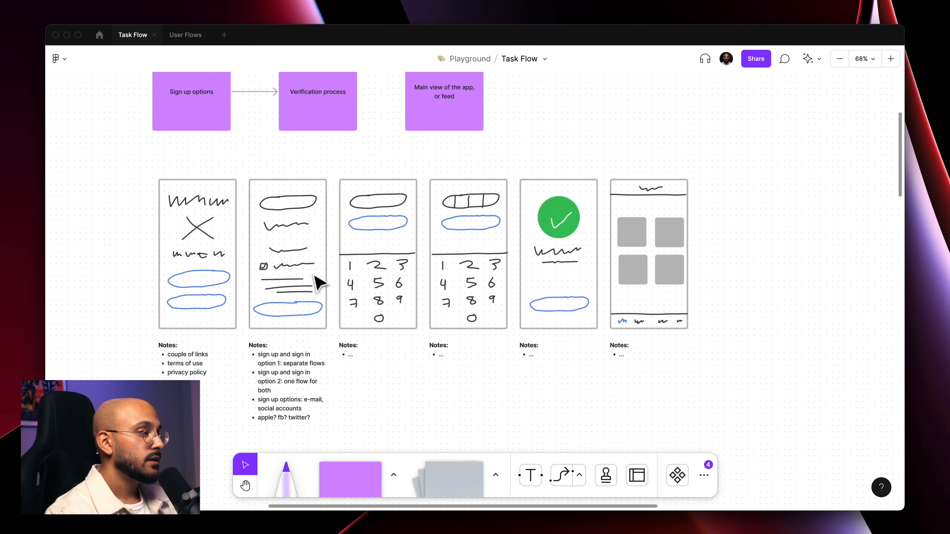
double_click(353, 356)
click(358, 354)
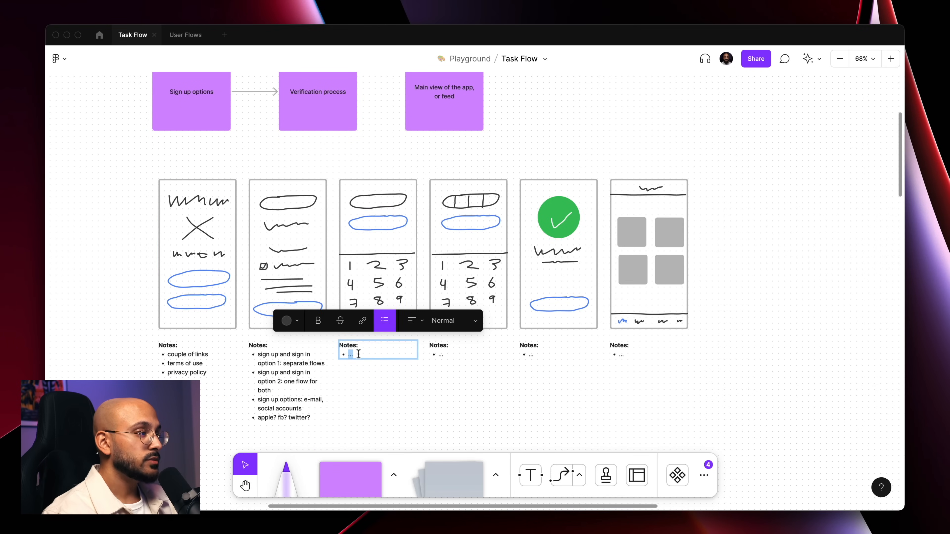
text(what states do)
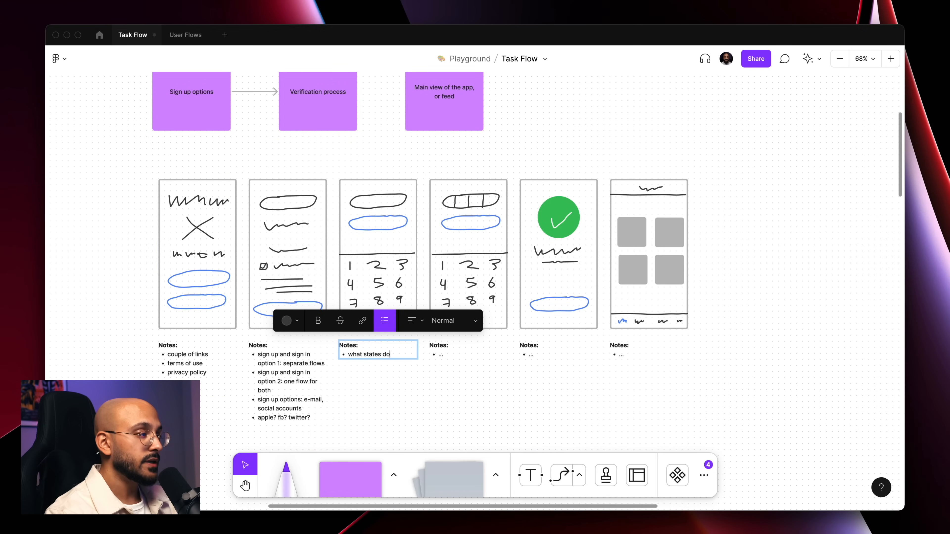
key(BackSpace)
key(BackSpace)
text(to consider for the input fields?)
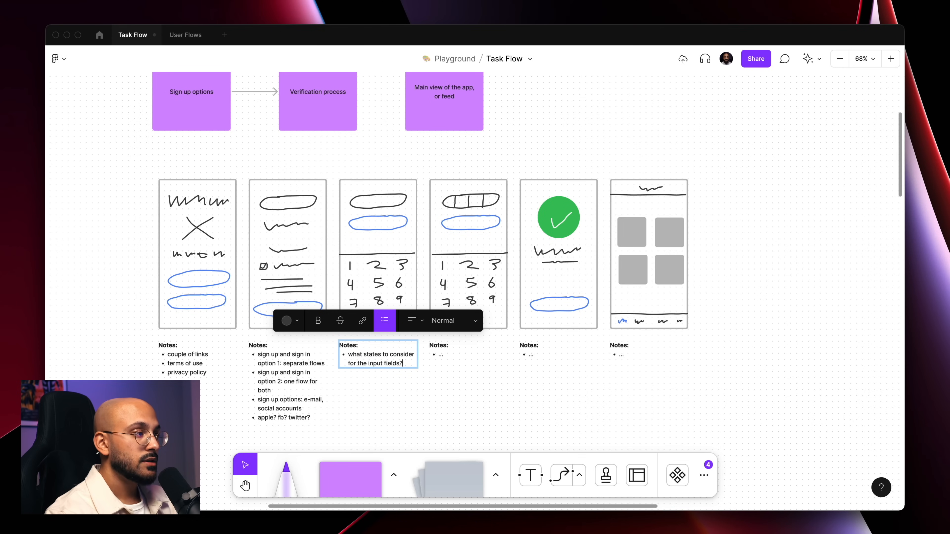
Add the bullets "short number - what happens?" and "does the number exist?" to the third wireframe's notes.
key(Return)
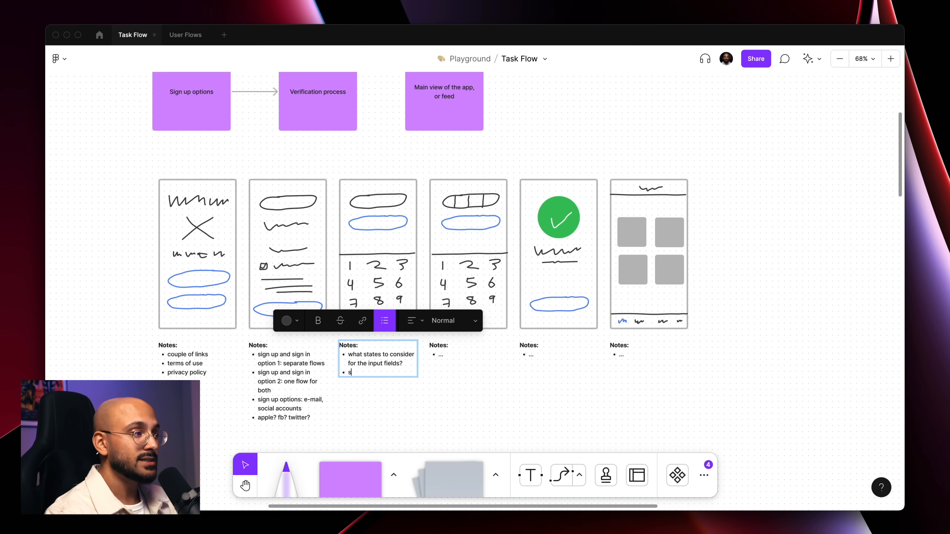
text(short number)
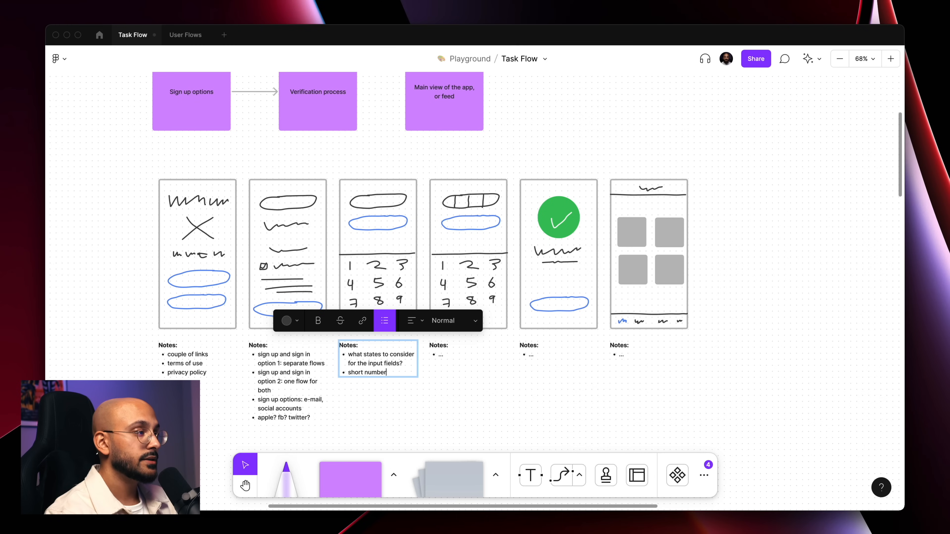
text( - what happens?)
key(Return)
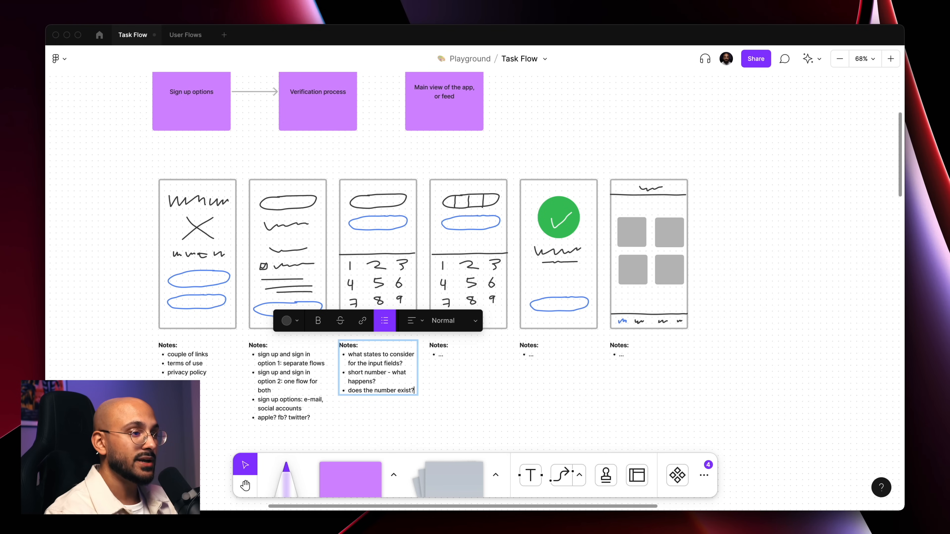
Fill the fourth wireframe's notes with the bullets "what happens when they don't receive the code?" and "alternatives: which ones?".
scroll(479, 378, up, 3)
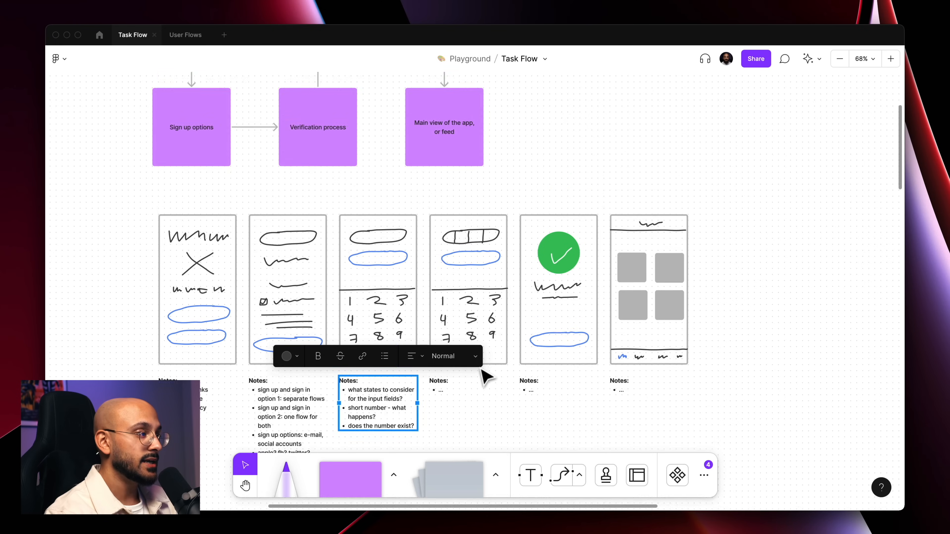
click(452, 406)
double_click(447, 395)
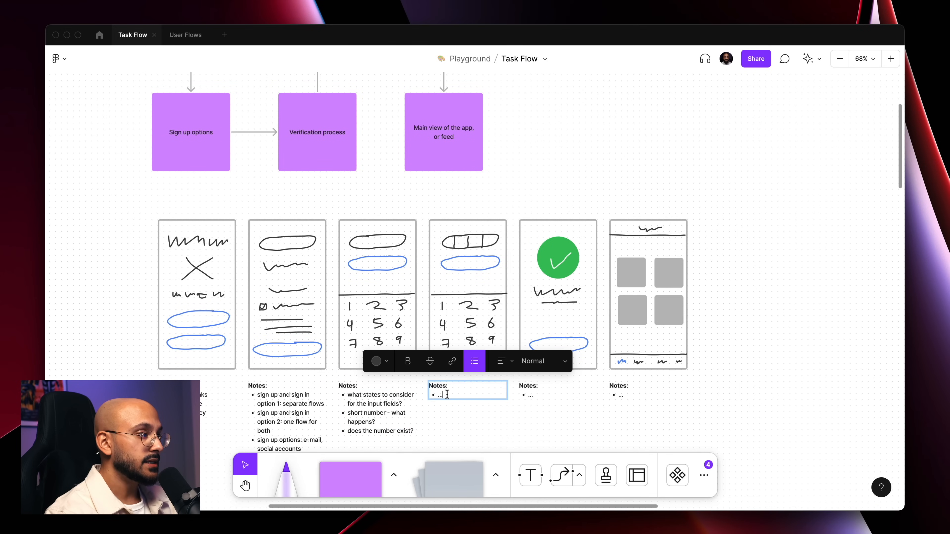
text(wh)
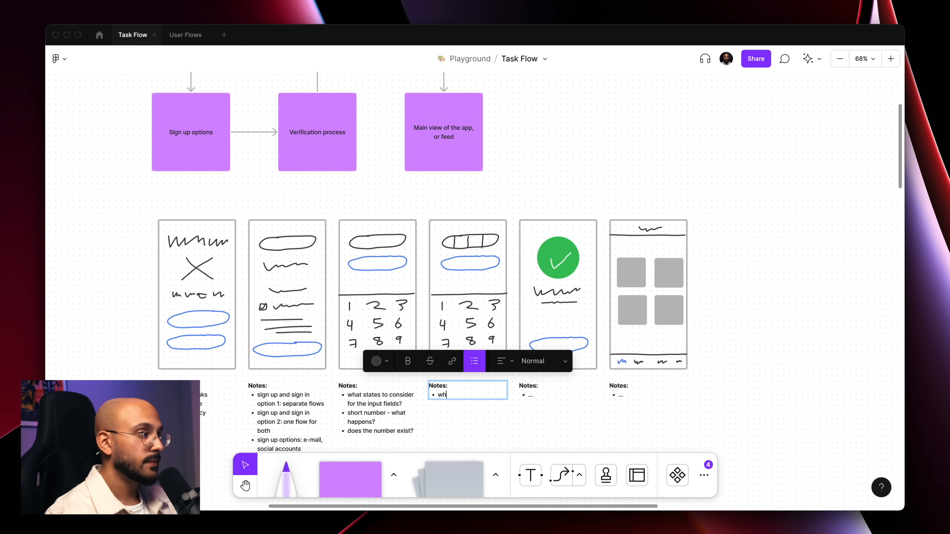
text(at happens when they )
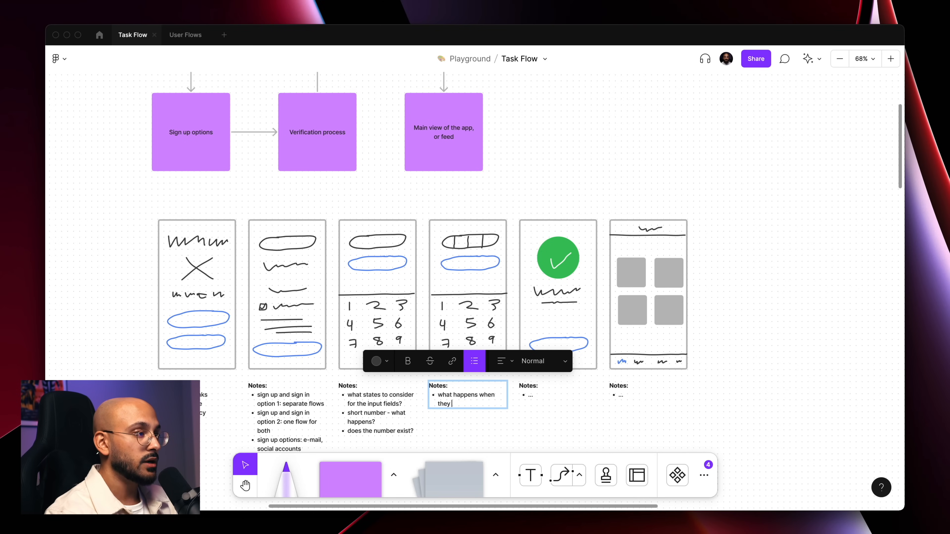
text(don't receive the co)
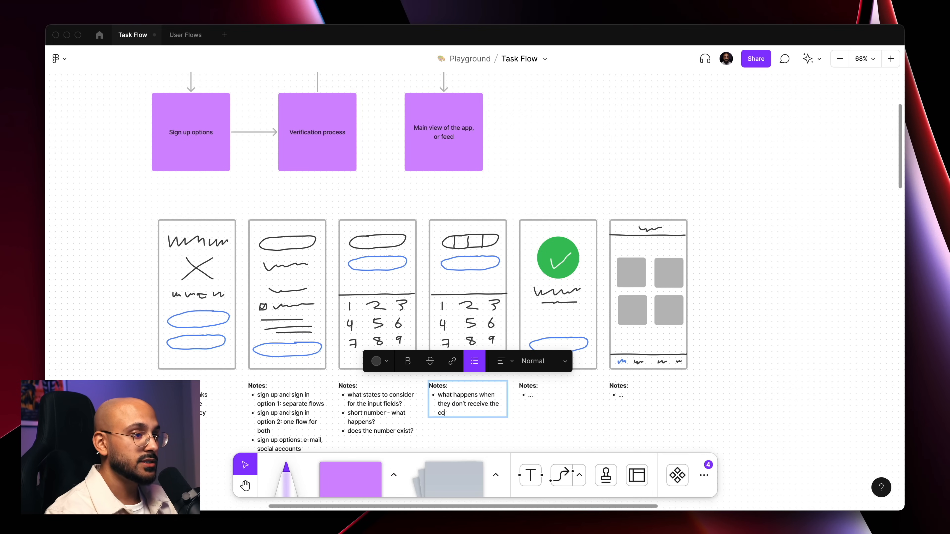
text(de?)
key(Return)
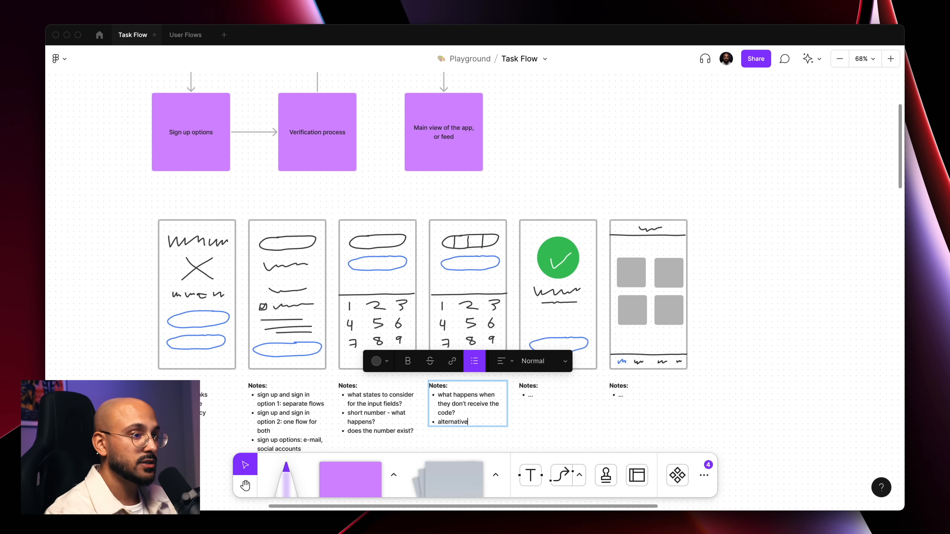
text(?)
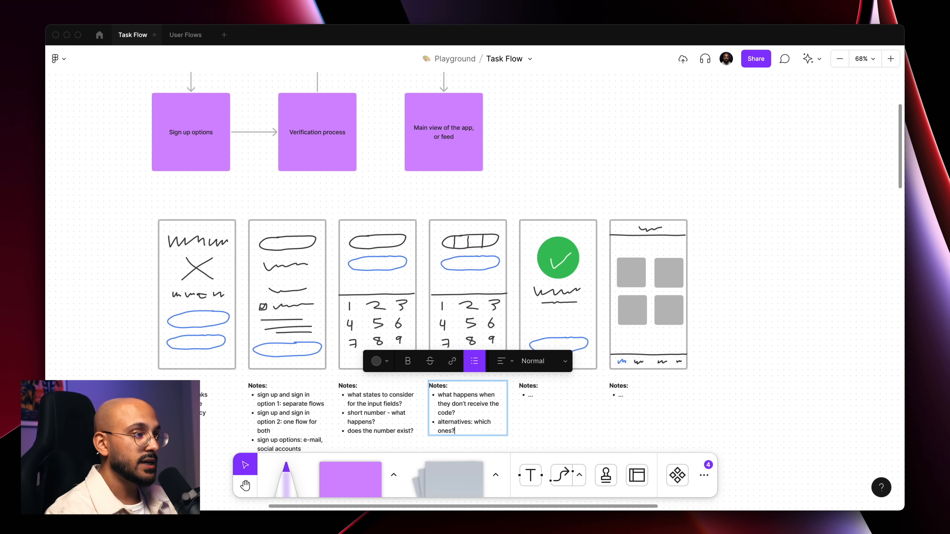
click(561, 412)
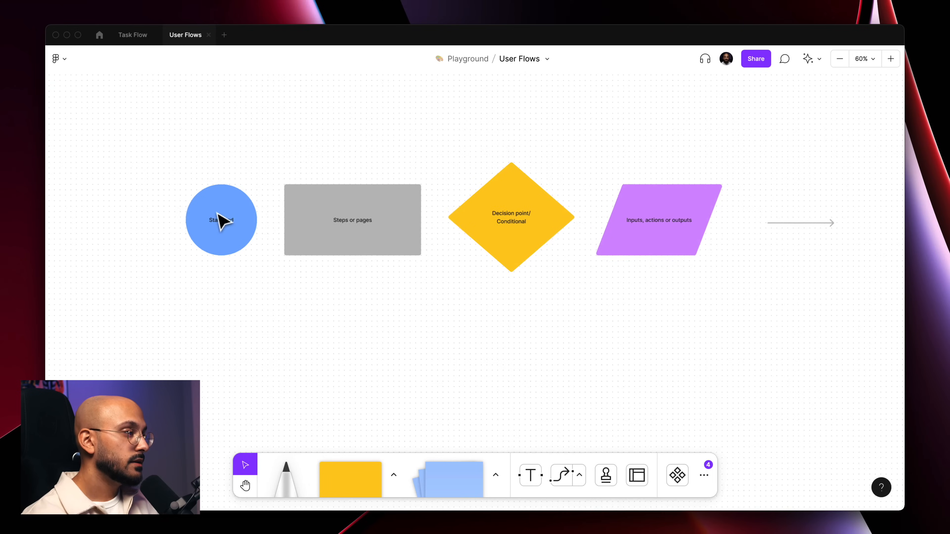
Examine the user flow legend shape by shape, from the Start/End circle through to the connector arrow.
scroll(220, 221, up, 10)
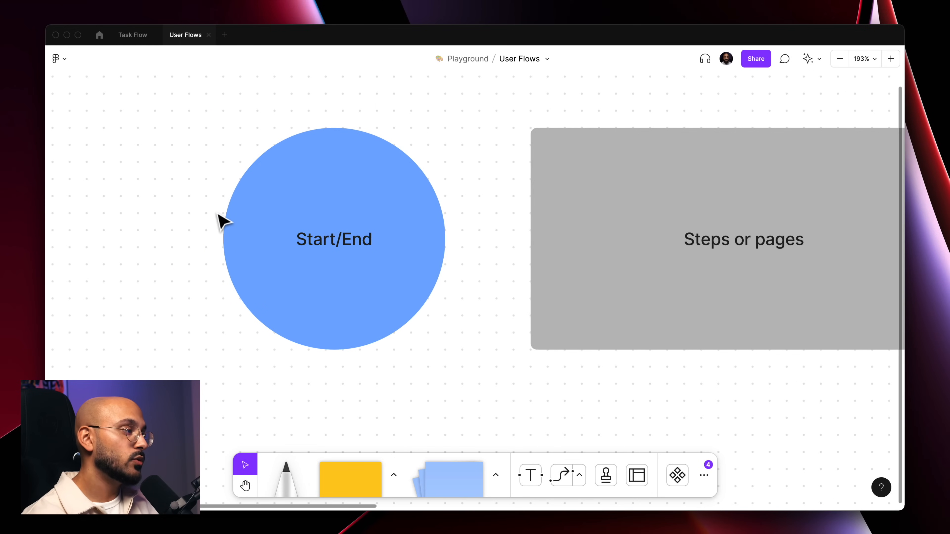
scroll(222, 222, right, 10)
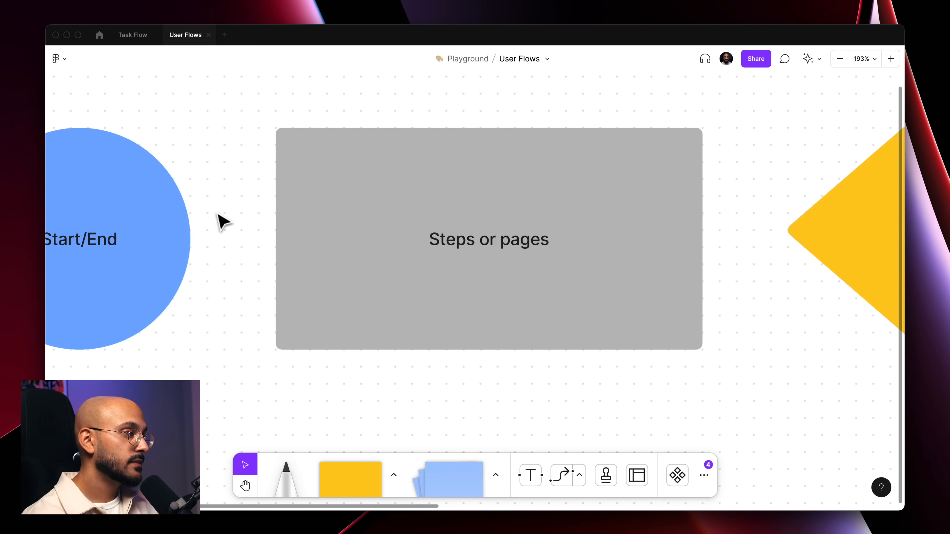
scroll(223, 221, left, 3)
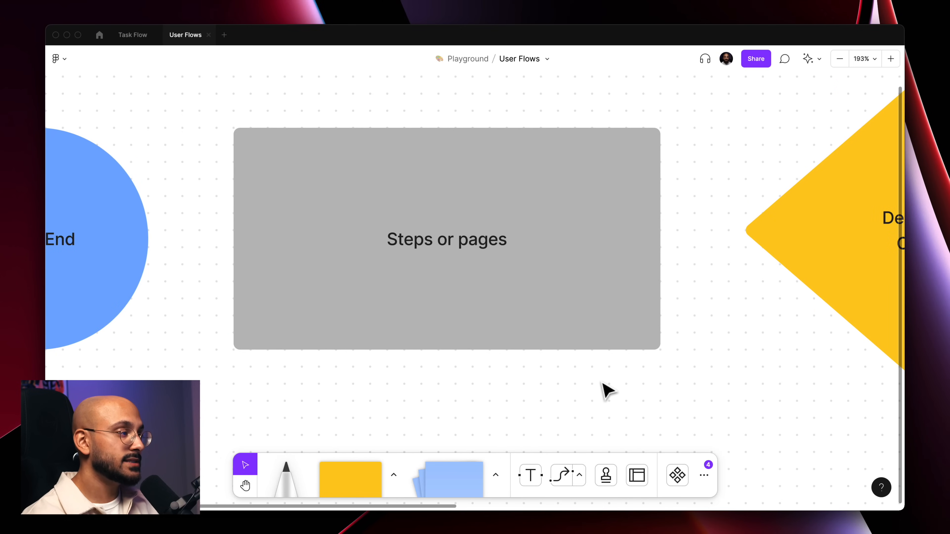
scroll(606, 392, right, 15)
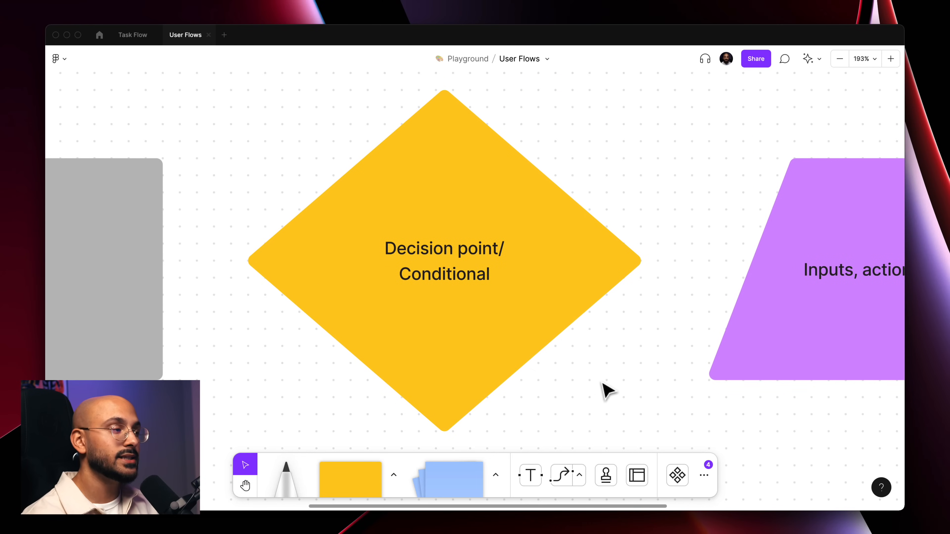
scroll(606, 391, right, 15)
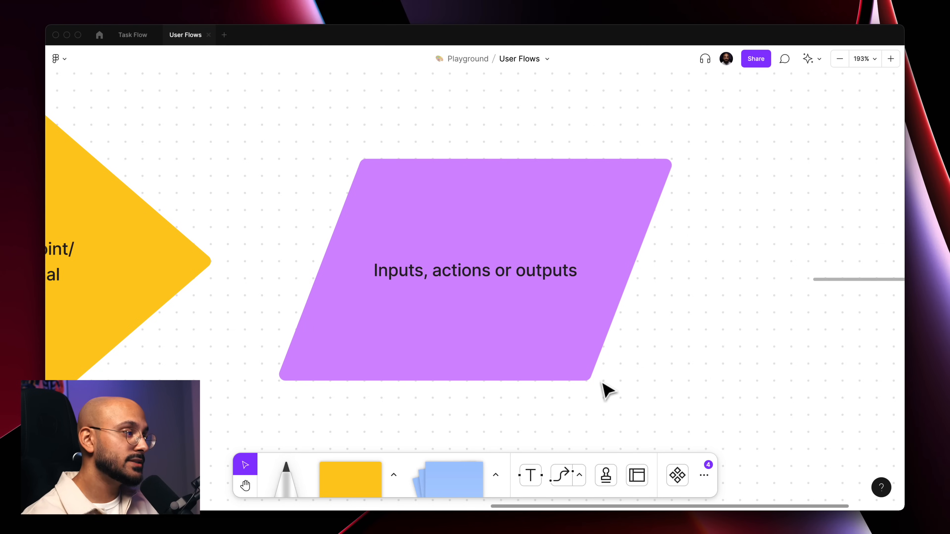
scroll(606, 391, right, 10)
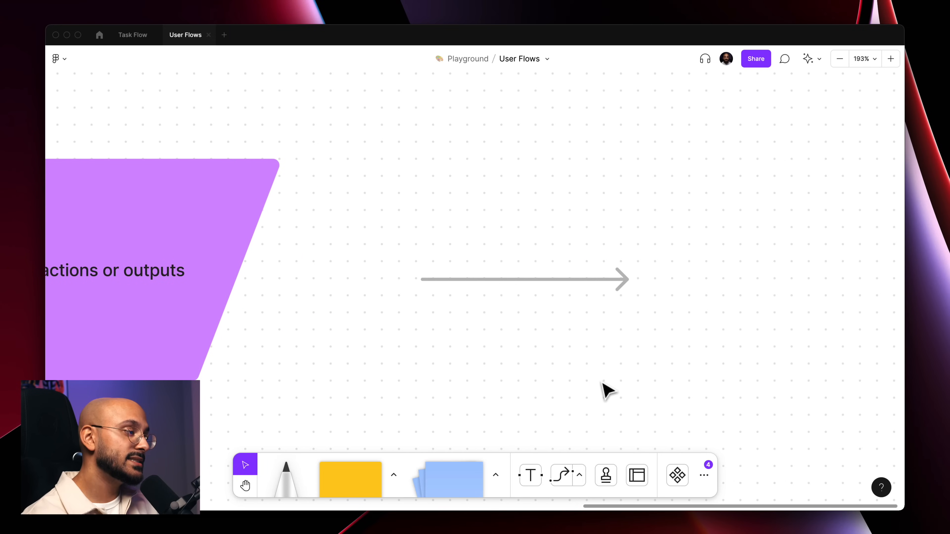
Place a copy of the Start/End circle below the legend and relabel it "Start".
key(shift+1)
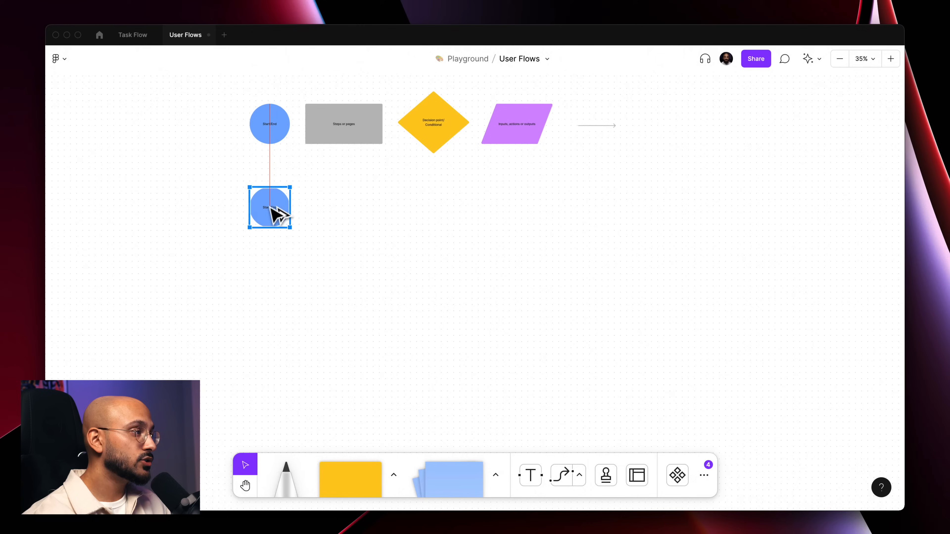
drag(273, 214, 283, 215)
double_click(273, 206)
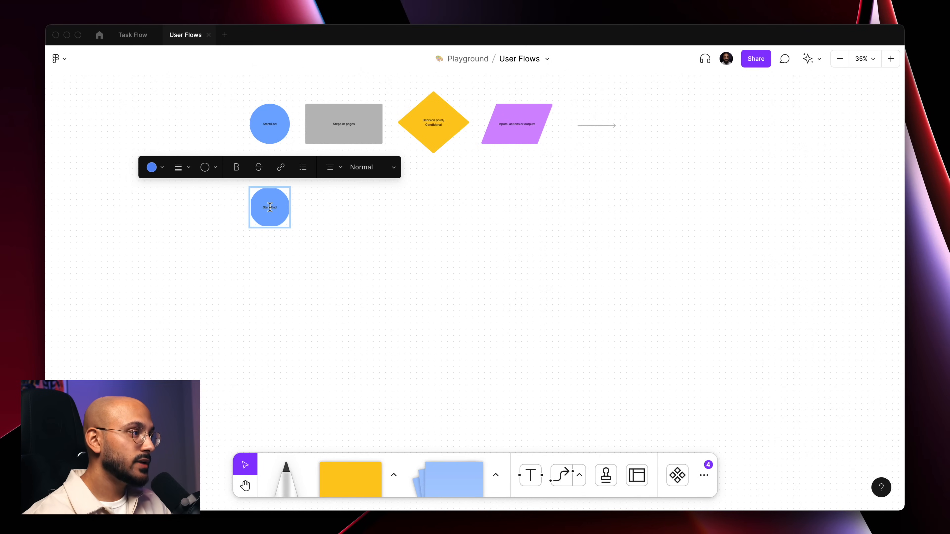
scroll(269, 208, up, 10)
key(Return)
key(super+a)
text(A)
key(BackSpace)
text(Start)
click(461, 220)
Duplicate the Start circle beside the original and label the copy "End".
scroll(461, 220, down, 10)
drag(393, 223, 509, 229)
double_click(509, 229)
text(End)
Move the End circle far to the right and the Start circle lower left, leaving room for the flow between them.
scroll(335, 227, down, 5)
drag(335, 227, 673, 285)
drag(284, 244, 267, 290)
drag(686, 294, 694, 314)
Place a copy of the "Steps or pages" rectangle below and to the right of the Start circle and label it "Welcome Page".
click(350, 170)
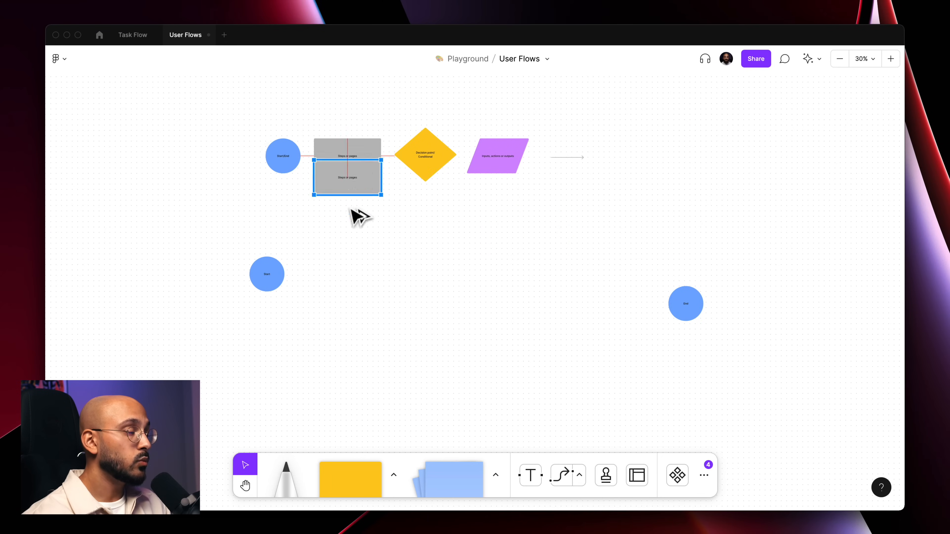
drag(352, 173, 351, 325)
double_click(350, 324)
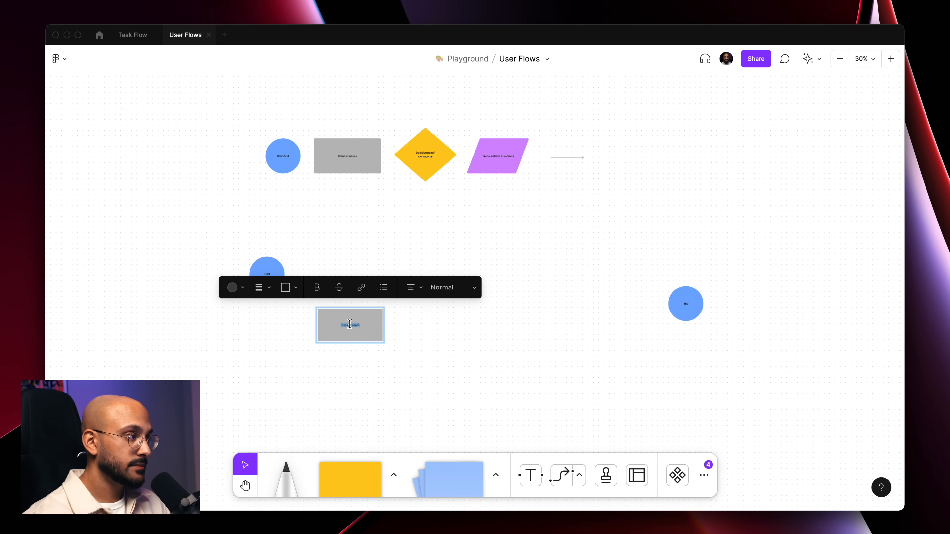
text(Welcome Page)
click(365, 356)
Place a copy of the "Decision point/Conditional" diamond directly below the Welcome Page rectangle.
scroll(335, 328, up, 5)
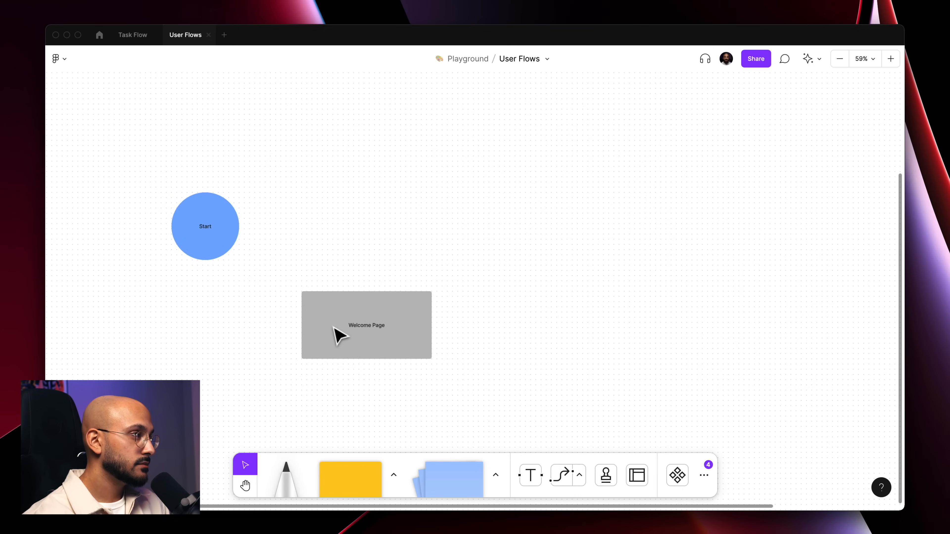
scroll(336, 328, down, 3)
scroll(335, 328, up, 4)
scroll(335, 328, down, 5)
drag(436, 155, 360, 424)
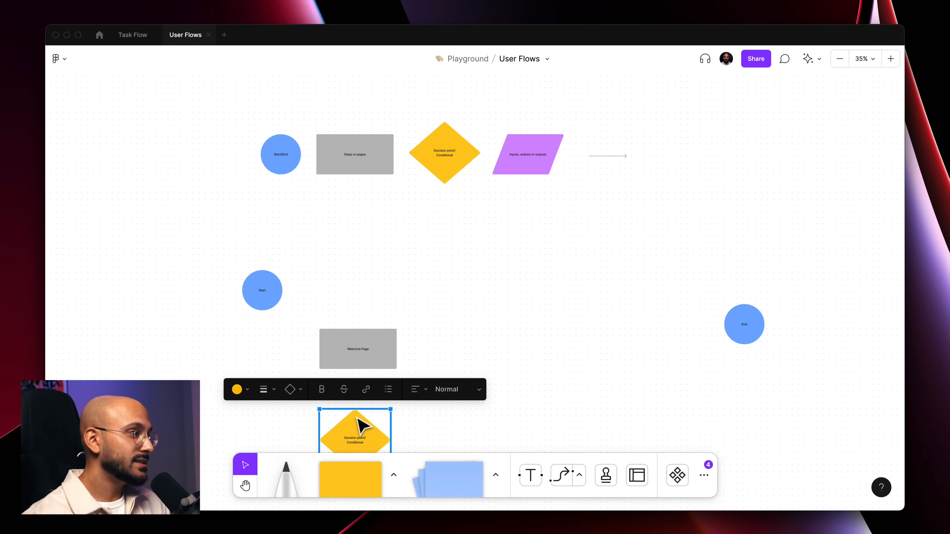
Label the diamond below the Welcome Page rectangle "Continue with socials?".
scroll(360, 420, down, 3)
scroll(350, 376, up, 2)
scroll(350, 376, up, 5)
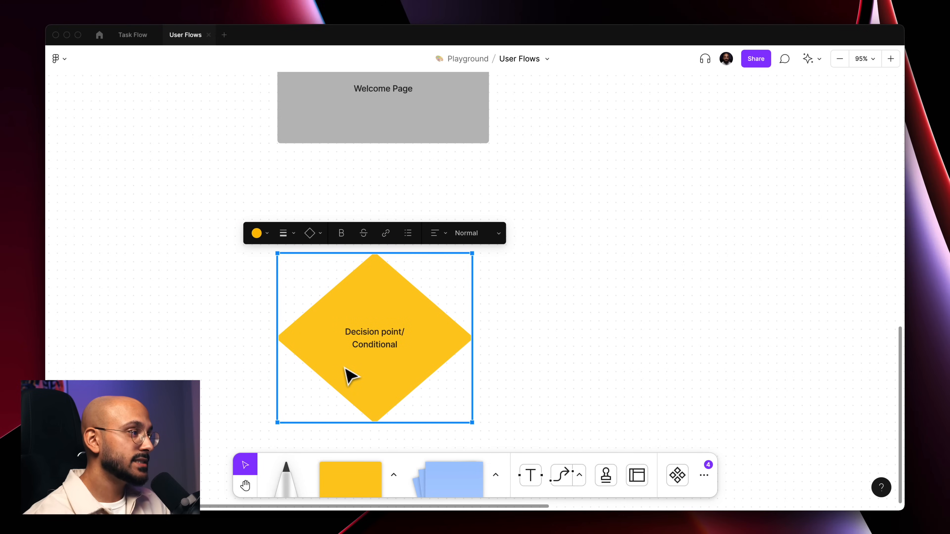
double_click(350, 376)
text(Continue with socials?)
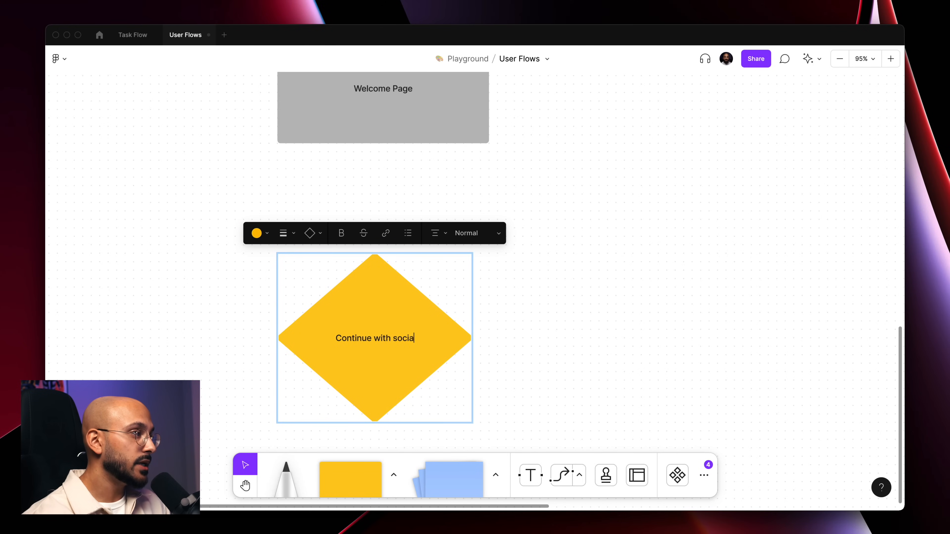
click(618, 356)
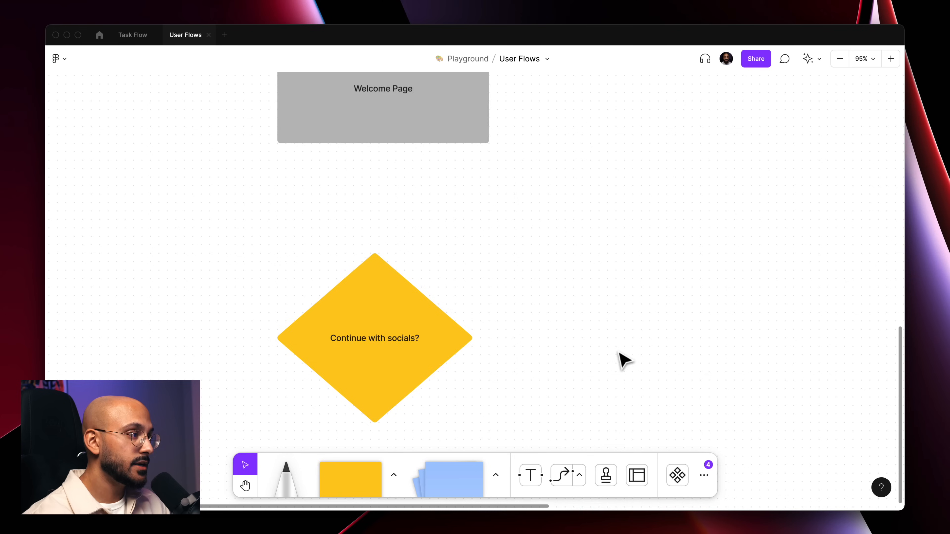
Connect the Welcome Page rectangle to the "Continue with socials?" diamond with an arrow and align the diamond beneath the rectangle.
scroll(618, 355, down, 5)
key(x)
drag(479, 228, 475, 297)
drag(475, 350, 478, 343)
click(604, 329)
scroll(606, 329, down, 4)
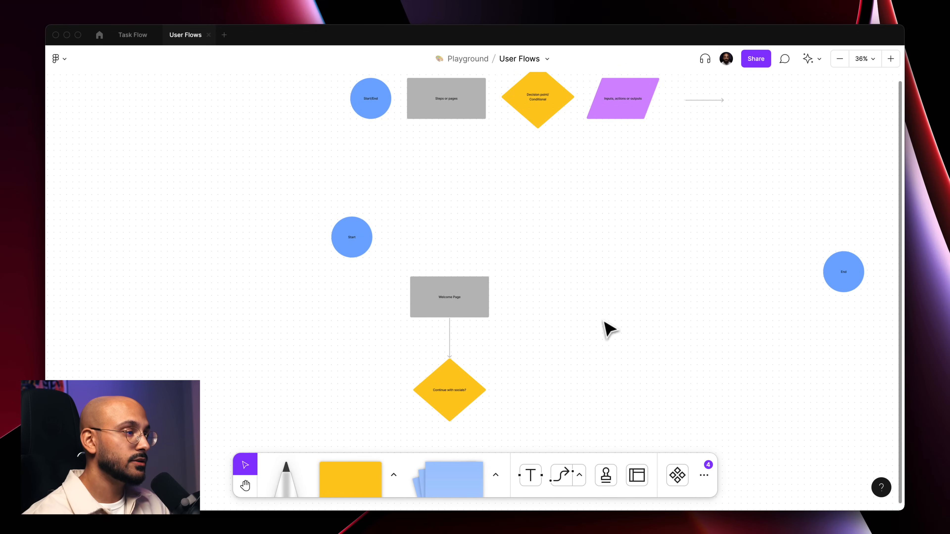
Place a copy of the "Inputs, actions or outputs" parallelogram above and to the right of Welcome Page and label it "Clicks on external link".
drag(623, 96, 574, 242)
double_click(574, 242)
text(Clicks on external link)
click(566, 278)
Connect the Welcome Page rectangle to the "Clicks on external link" parallelogram with a dashed arrow.
scroll(566, 278, up, 5)
key(x)
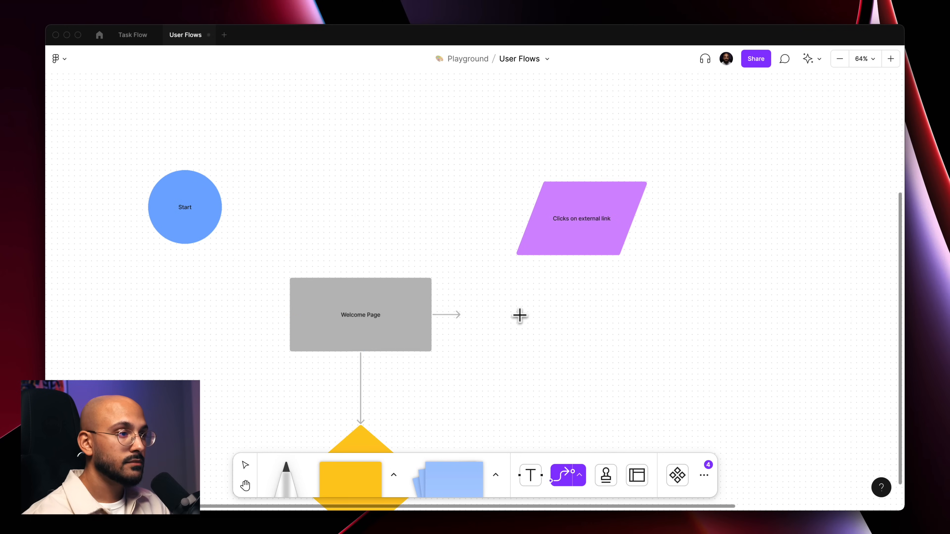
drag(490, 297, 566, 263)
click(794, 294)
Place a copy of the Welcome Page rectangle above and to the left of the external link parallelogram and label it "External link page".
scroll(729, 295, up, 2)
drag(377, 367, 473, 146)
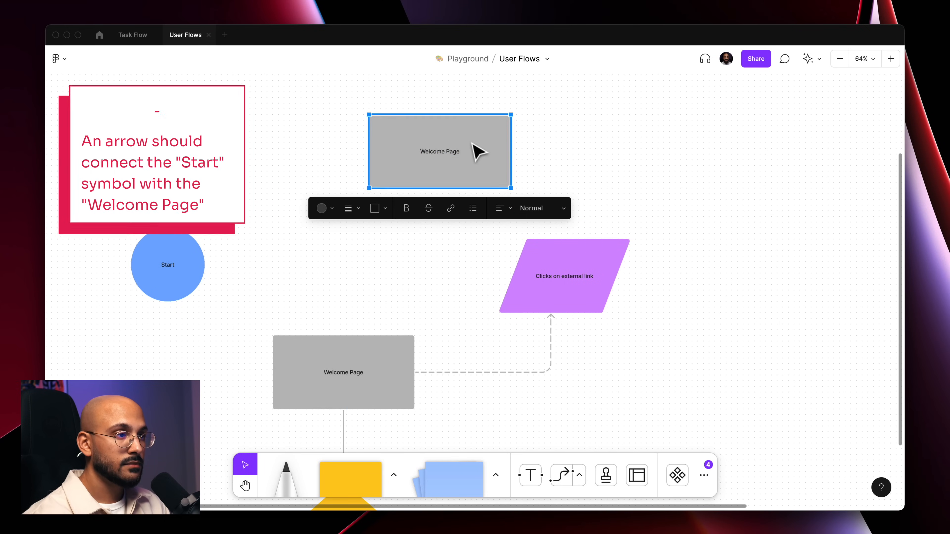
double_click(474, 146)
text(External link page)
click(611, 139)
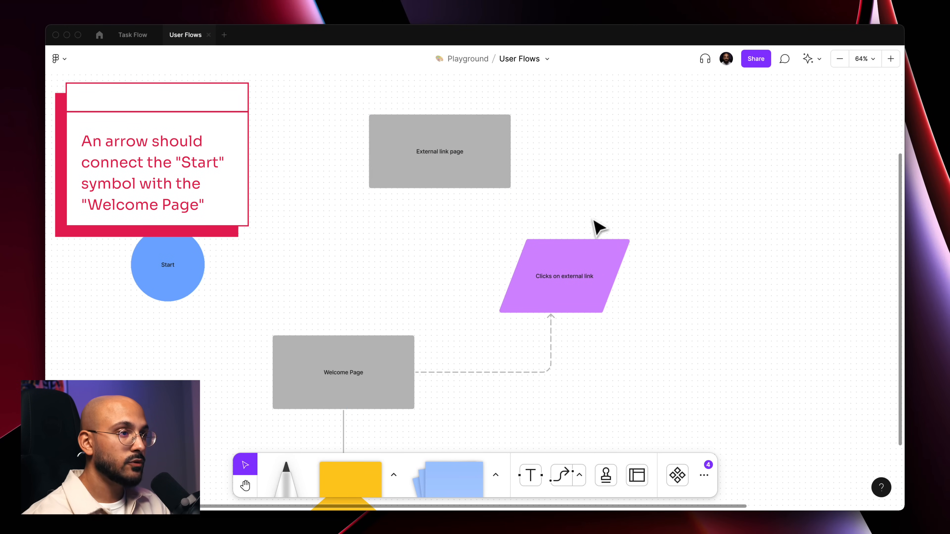
Connect the "Clicks on external link" parallelogram to the "External link page" rectangle with an arrow and make its line solid.
key(x)
mouse_move(576, 240)
mouse_down()
mouse_move(526, 146)
mouse_move(511, 151)
mouse_up()
click(504, 132)
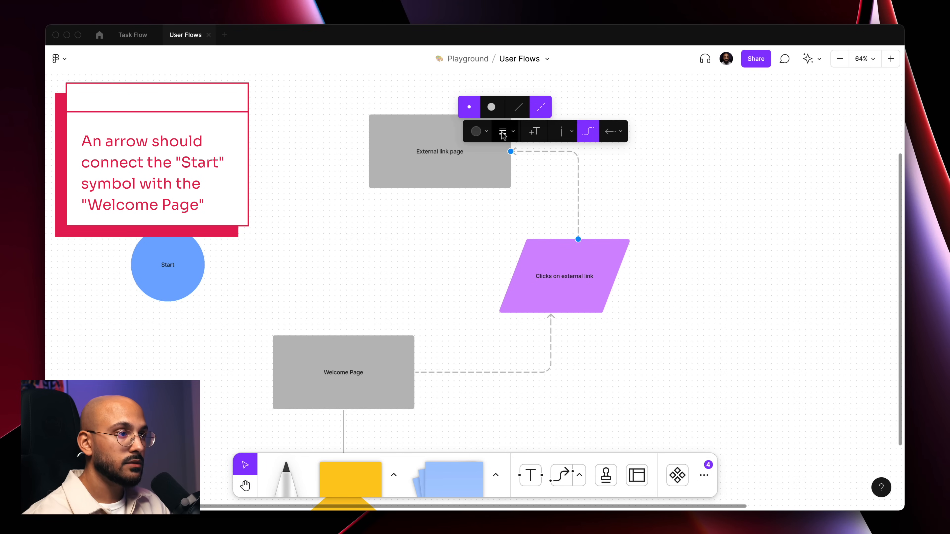
click(518, 110)
click(702, 266)
Place a copy of the parallelogram below and to the left of the socials diamond and label it "Clicks on a social account service".
scroll(702, 265, down, 5)
scroll(702, 265, down, 3)
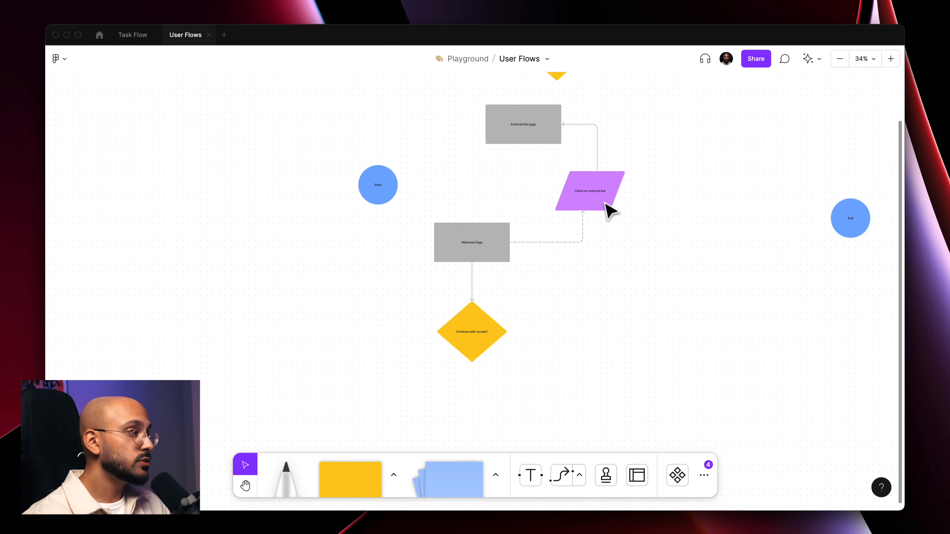
drag(606, 202, 394, 399)
scroll(393, 400, up, 5)
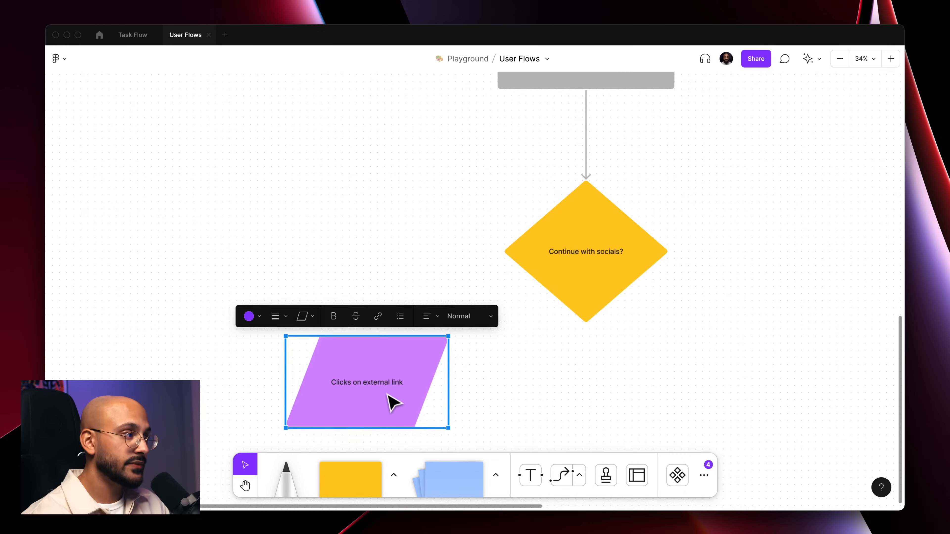
double_click(391, 402)
text(Clicks on a soc)
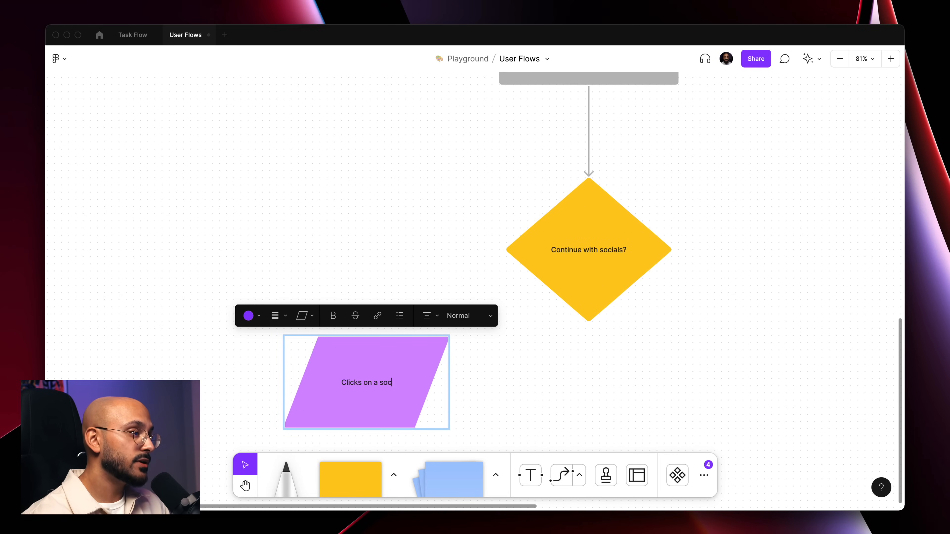
text(ial account servic)
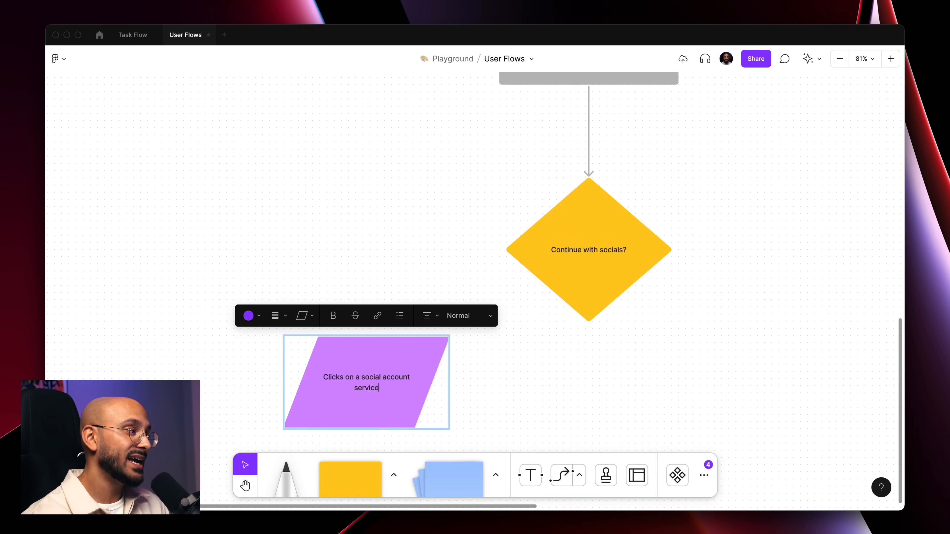
text(e)
click(574, 396)
Lower the social account parallelogram slightly and connect the socials diamond to it with an arrow labelled "Yes".
scroll(575, 397, down, 5)
scroll(574, 396, down, 2)
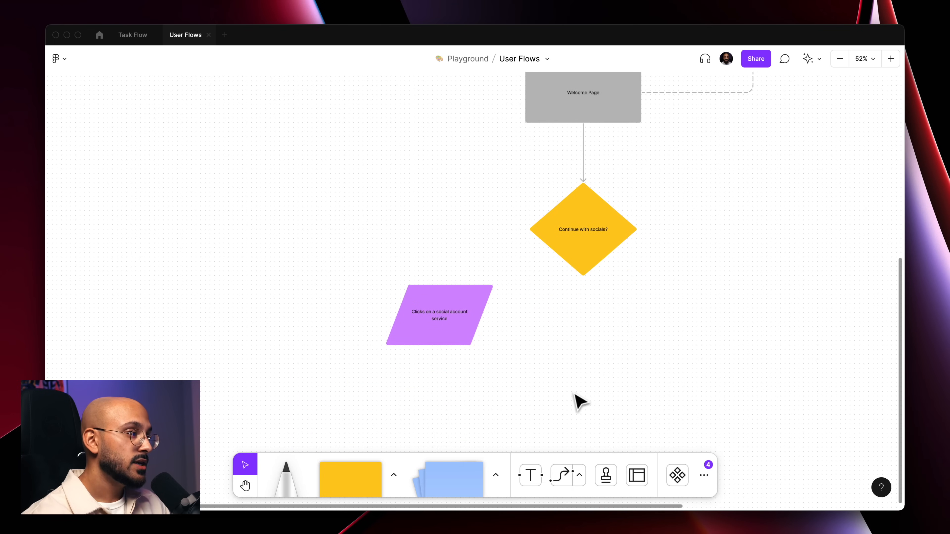
drag(451, 311, 446, 334)
key(x)
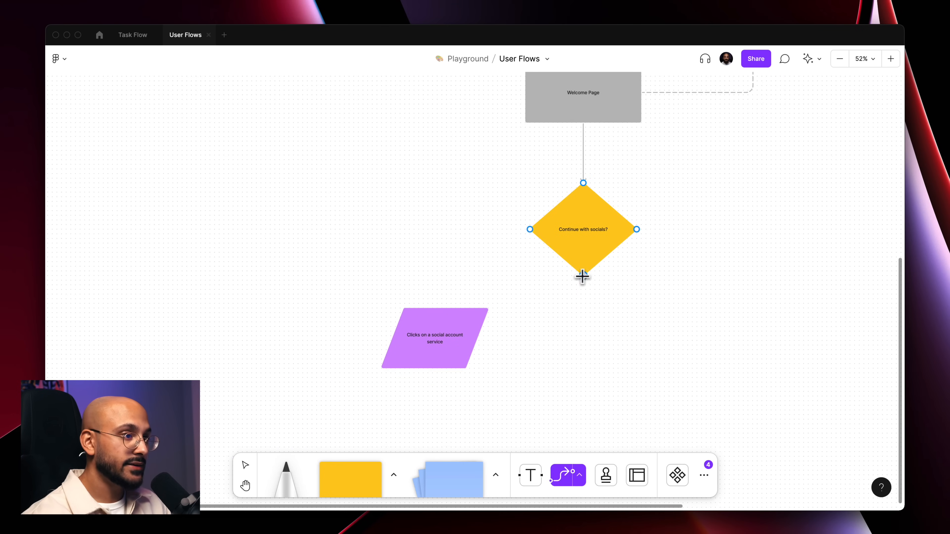
drag(583, 277, 446, 310)
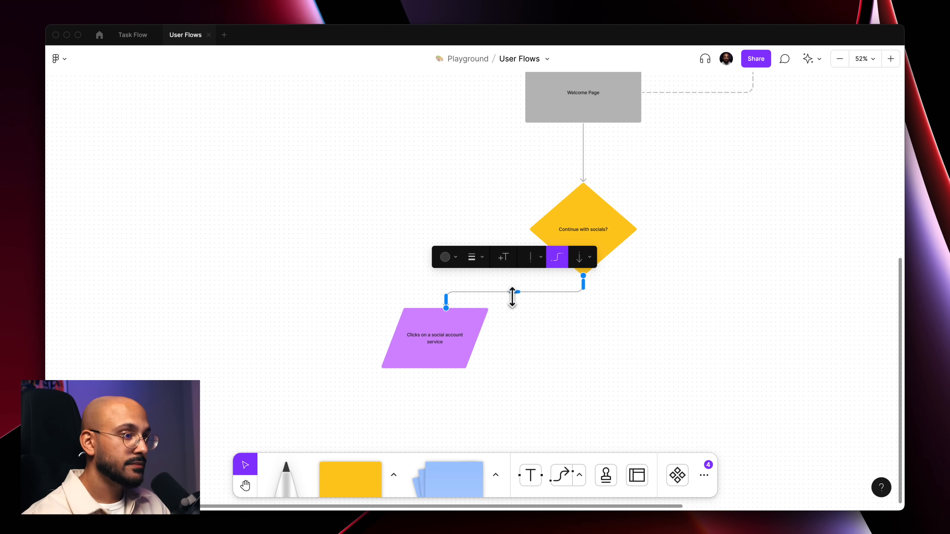
text(Yes)
Place a copy of the Welcome Page rectangle below the socials diamond and label it "Continue with Apple".
scroll(566, 333, down, 3)
drag(555, 131, 540, 352)
scroll(539, 350, down, 2)
double_click(525, 298)
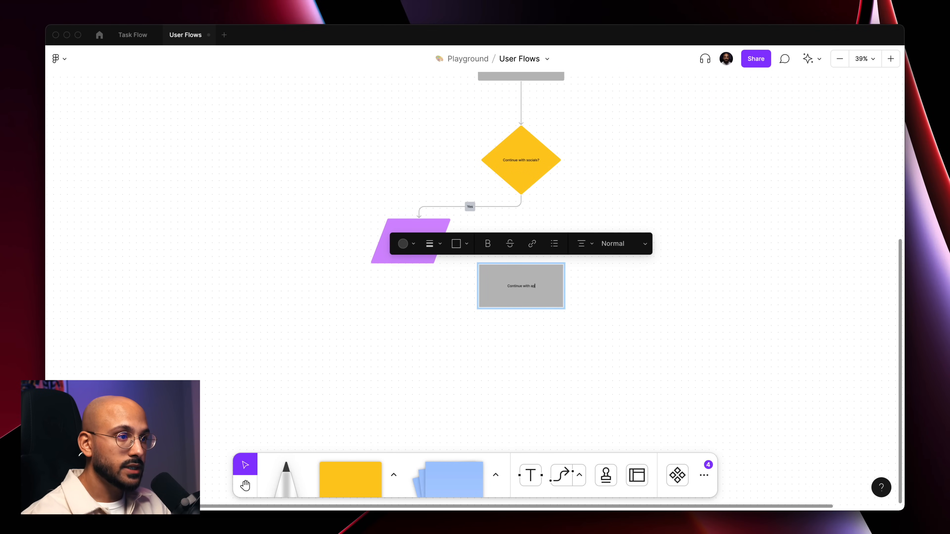
text(Continue with Apple)
click(539, 335)
Duplicate the "Continue with Apple" rectangle directly below it and label the copy "Continue with Google".
drag(515, 294, 512, 361)
double_click(513, 361)
text(Continue)
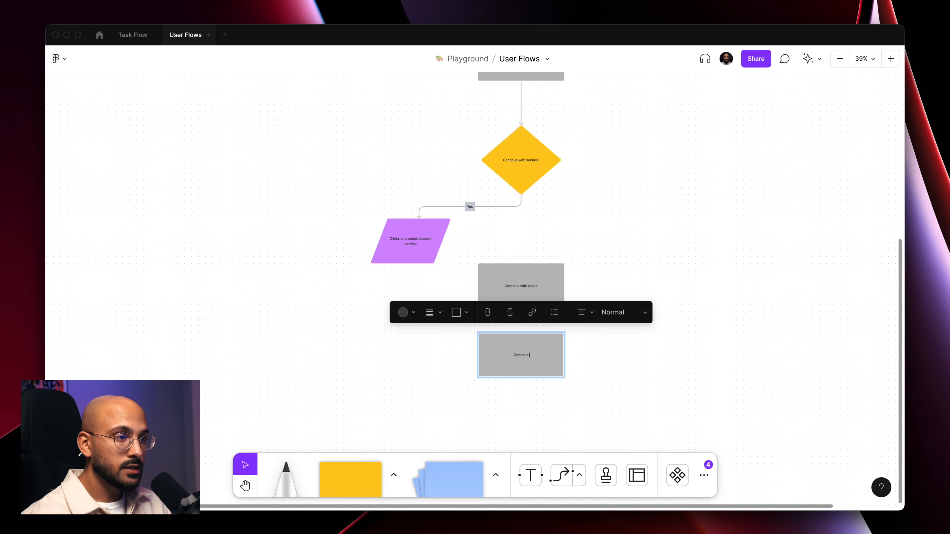
click(632, 370)
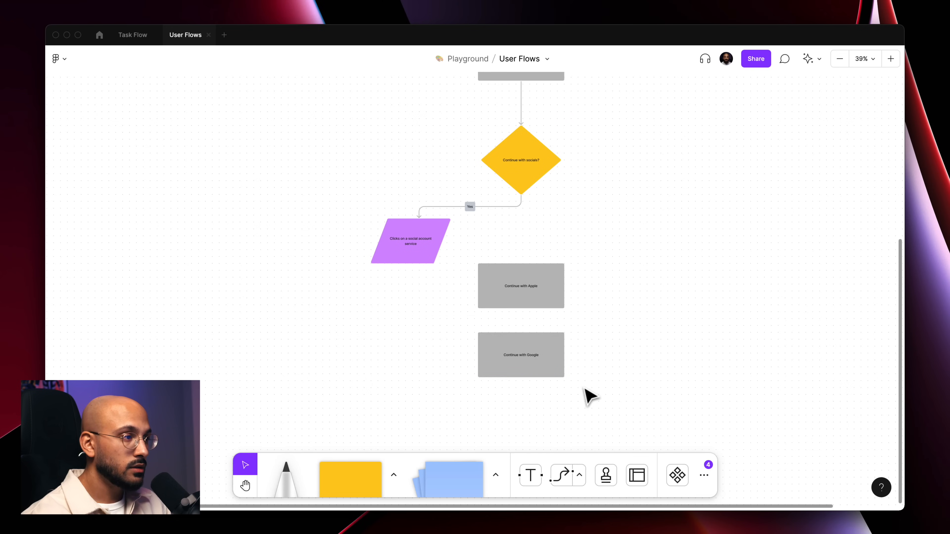
Duplicate the "Continue with Google" rectangle directly below it and label the copy "Continue with Twitter".
scroll(597, 384, down, 2)
scroll(529, 364, up, 4)
alt+click(515, 285)
drag(519, 294, 517, 369)
text(Continue)
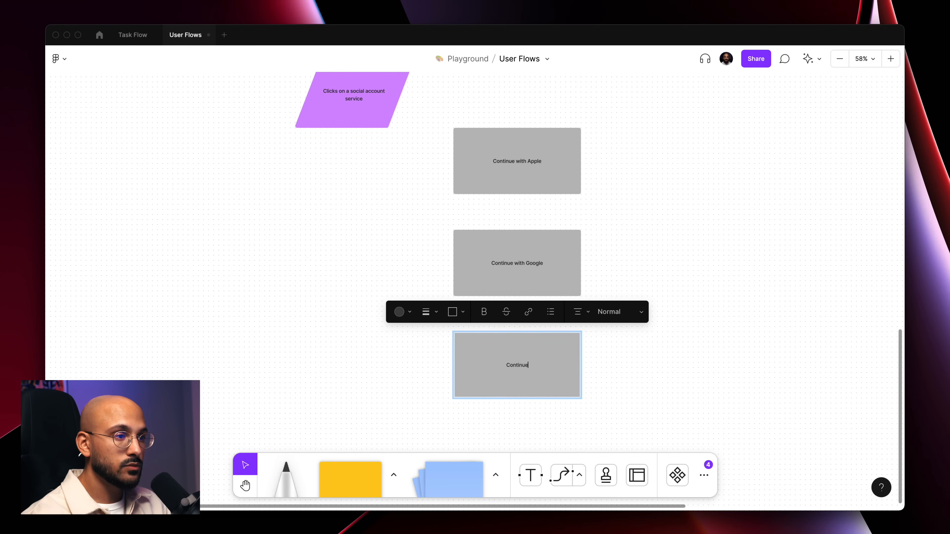
text( with Twitter)
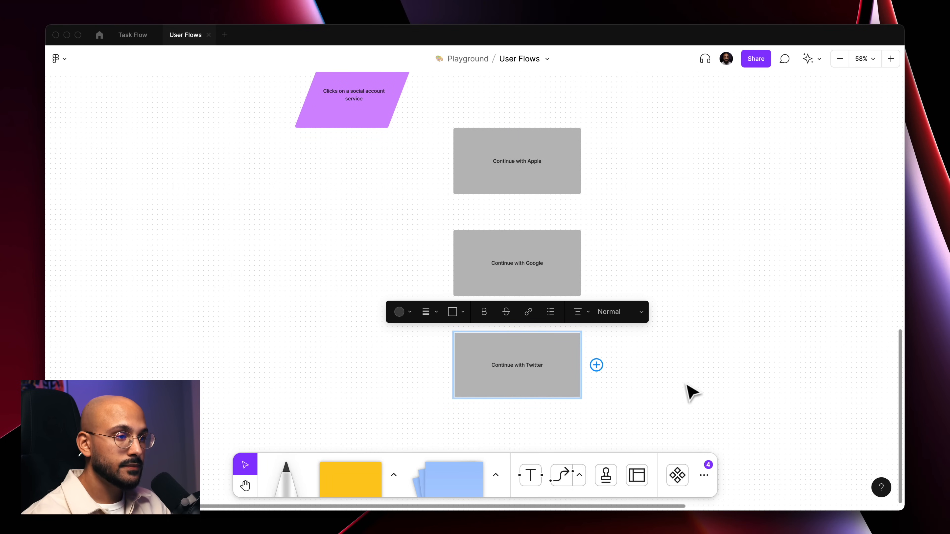
click(685, 393)
Connect the "Clicks on a social account service" parallelogram to each of the Apple, Google and Twitter rectangles with arrows.
scroll(689, 393, down, 2)
scroll(688, 392, up, 2)
key(x)
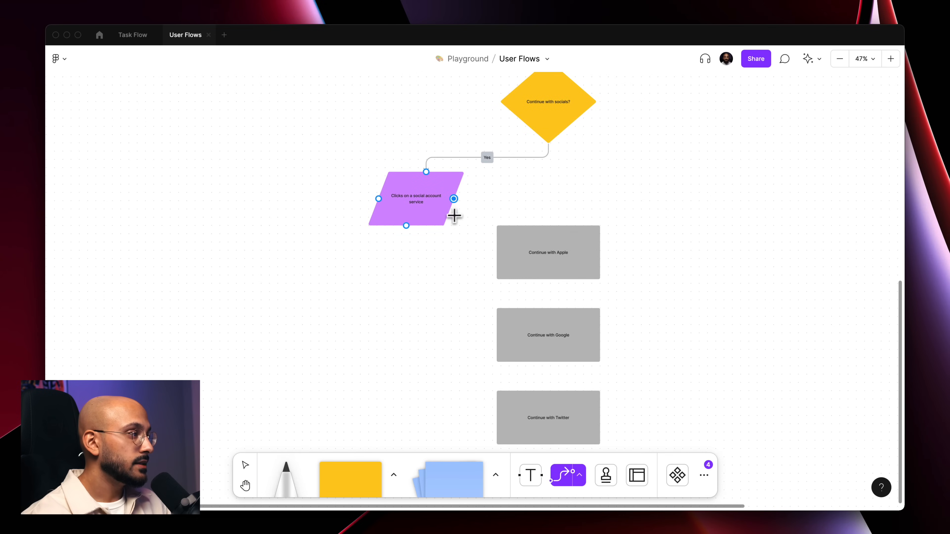
drag(454, 200, 495, 258)
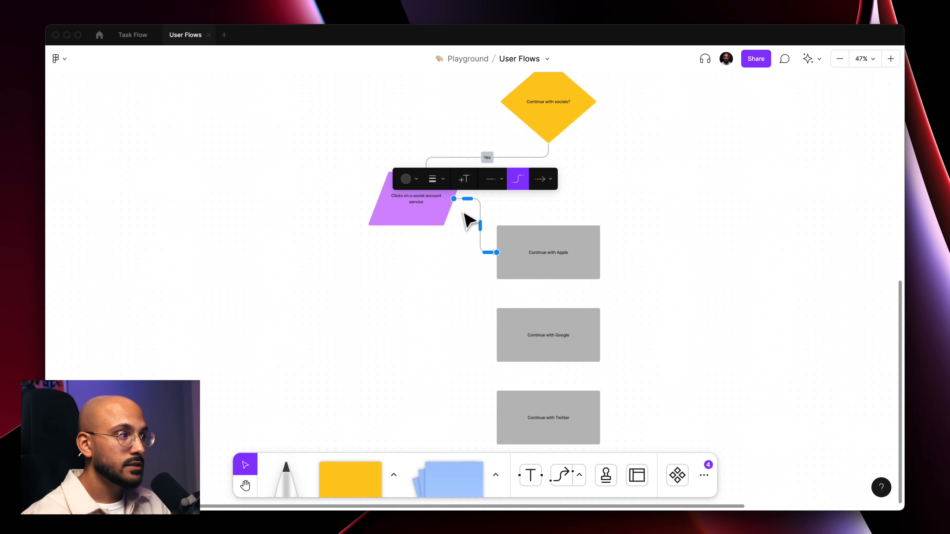
key(x)
drag(454, 199, 496, 335)
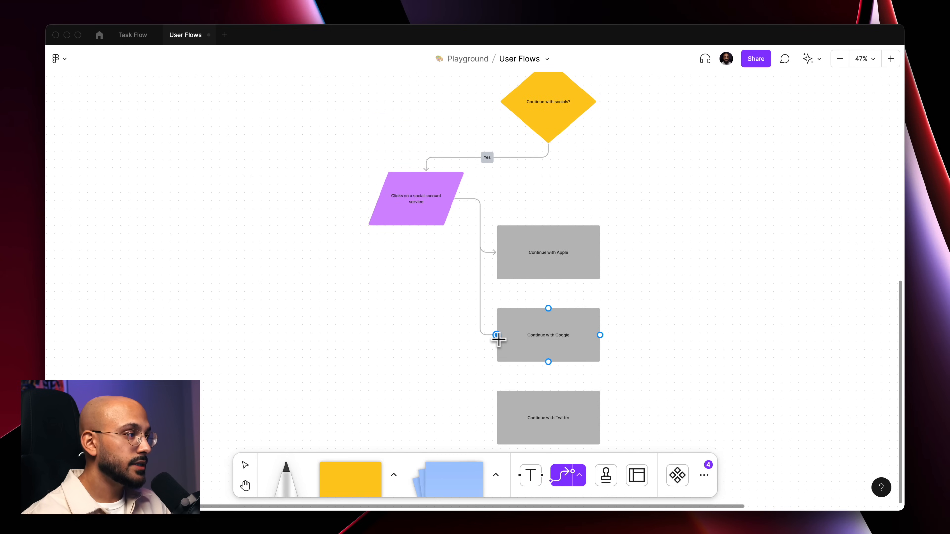
key(x)
drag(454, 200, 497, 417)
Place a copy of the Welcome Page rectangle above and to the right of the socials diamond and label it "Continue with e-mail".
scroll(688, 346, up, 4)
scroll(689, 347, right, 4)
ctrl+scroll(584, 224, down, 2)
alt+drag(366, 206, 495, 273)
key(Return)
text(Continue with e-mail)
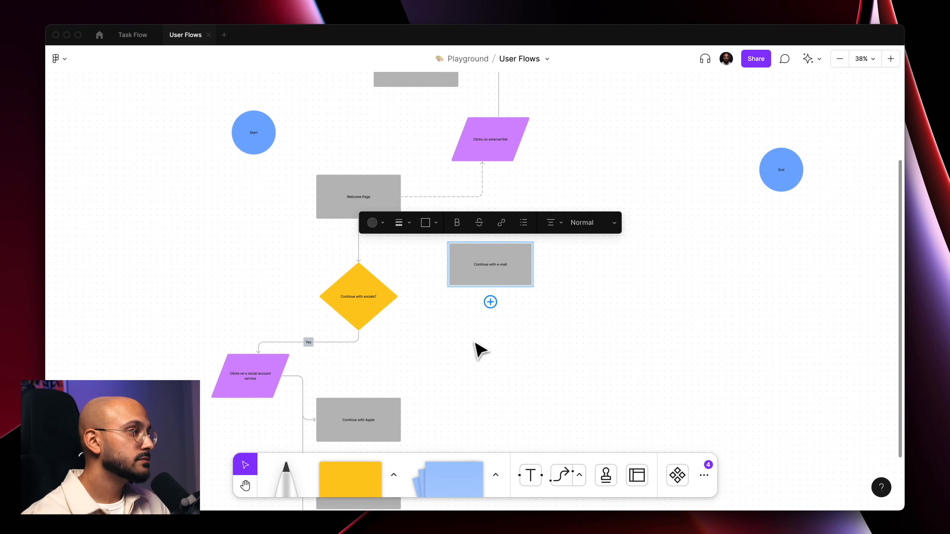
Connect the "Continue with socials?" diamond to the "Continue with e-mail" rectangle with an arrow labelled "No".
ctrl+scroll(445, 288, up, 5)
key(x)
drag(355, 301, 459, 245)
key(Return)
text(No)
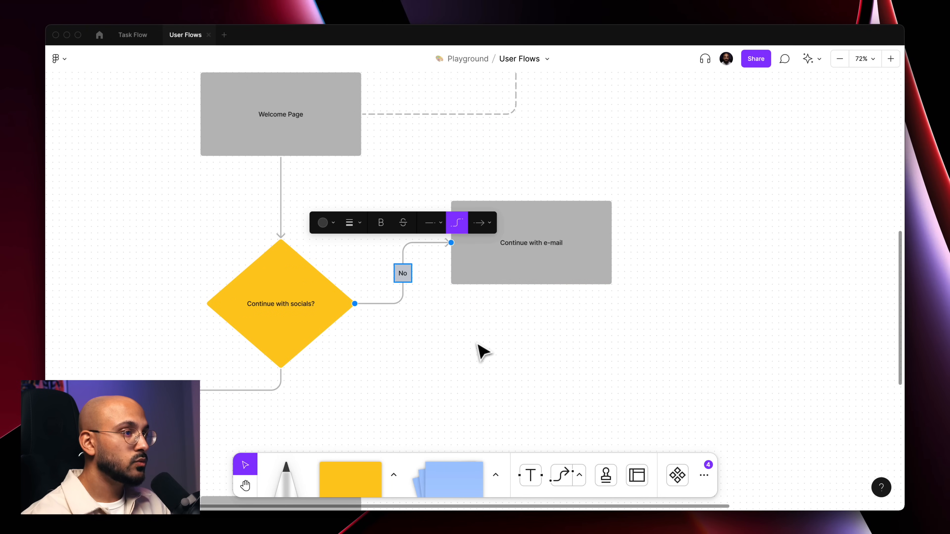
click(478, 345)
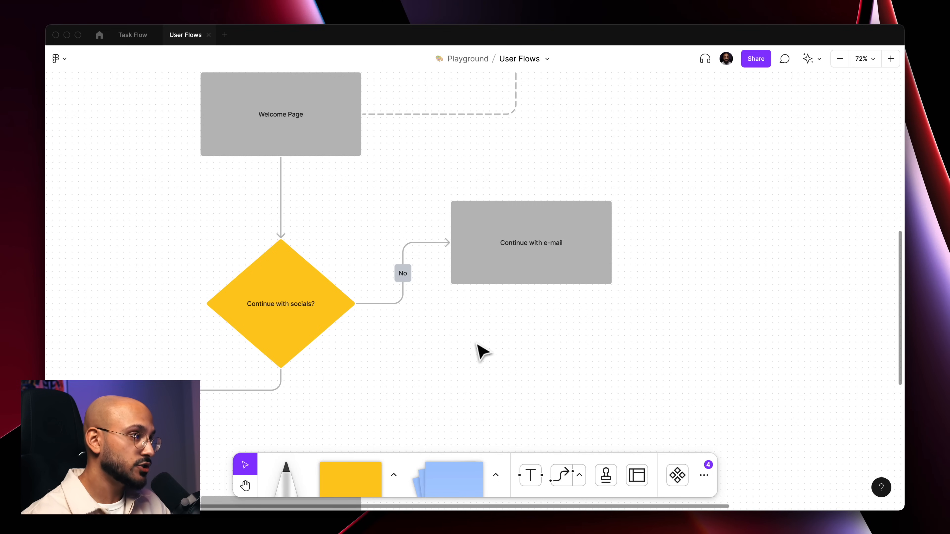
Place a copy of the socials diamond below the "Continue with e-mail" rectangle and label it "Already a member?".
scroll(478, 345, down, 3)
scroll(478, 345, down, 4)
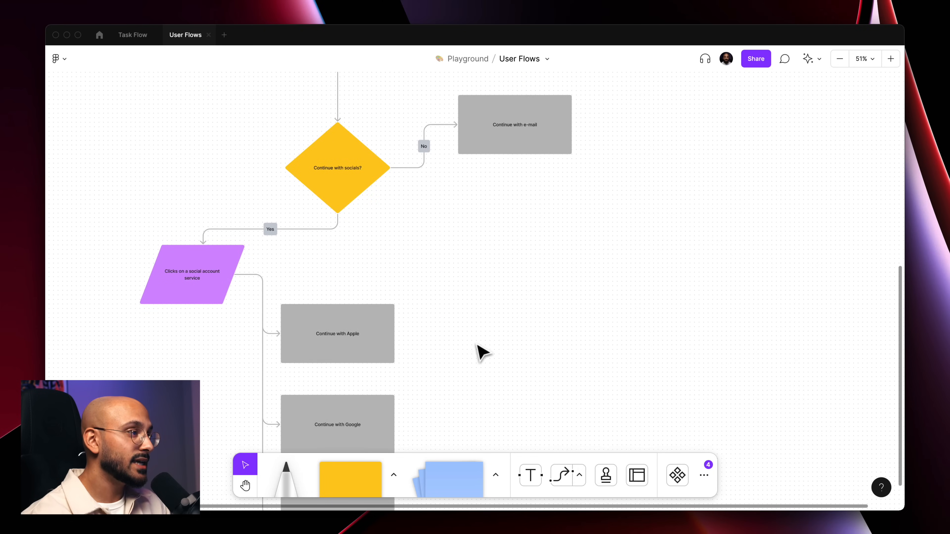
drag(333, 161, 509, 295)
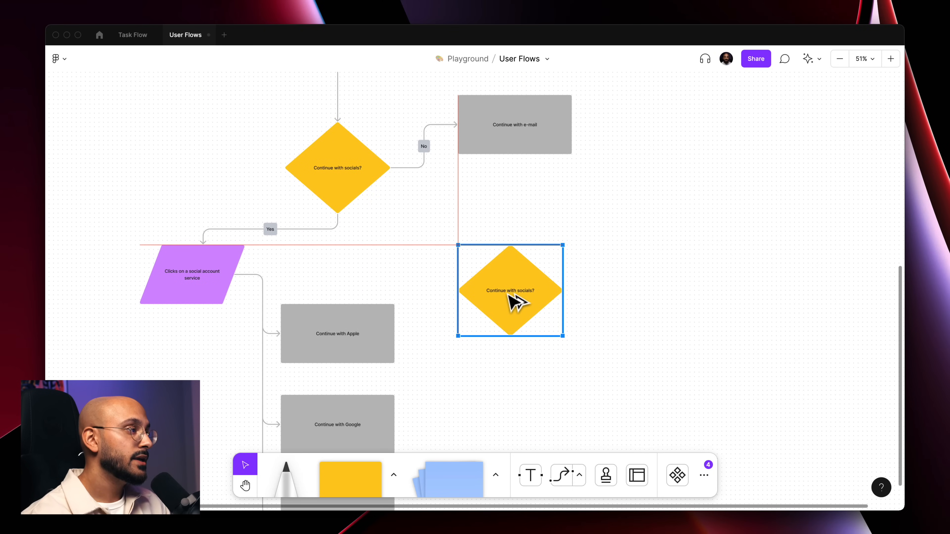
drag(509, 294, 510, 295)
double_click(507, 292)
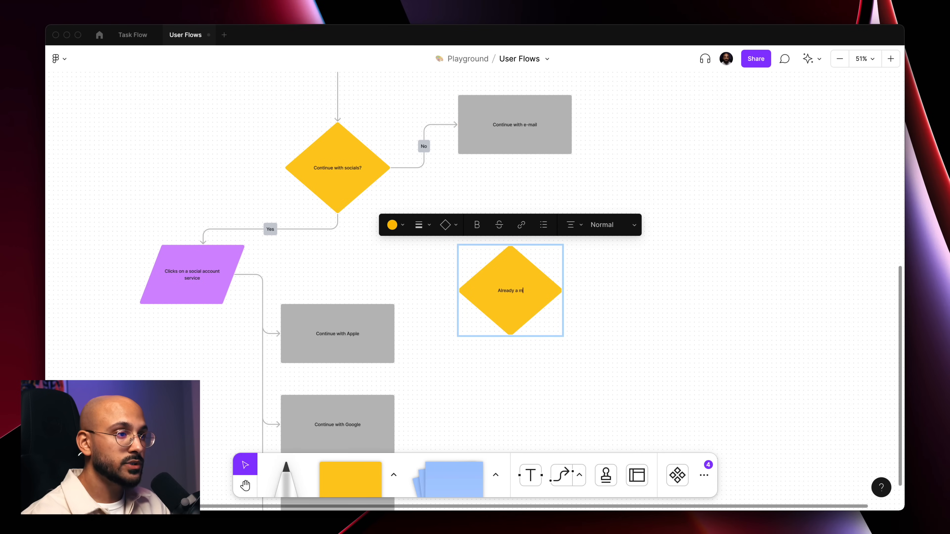
click(686, 296)
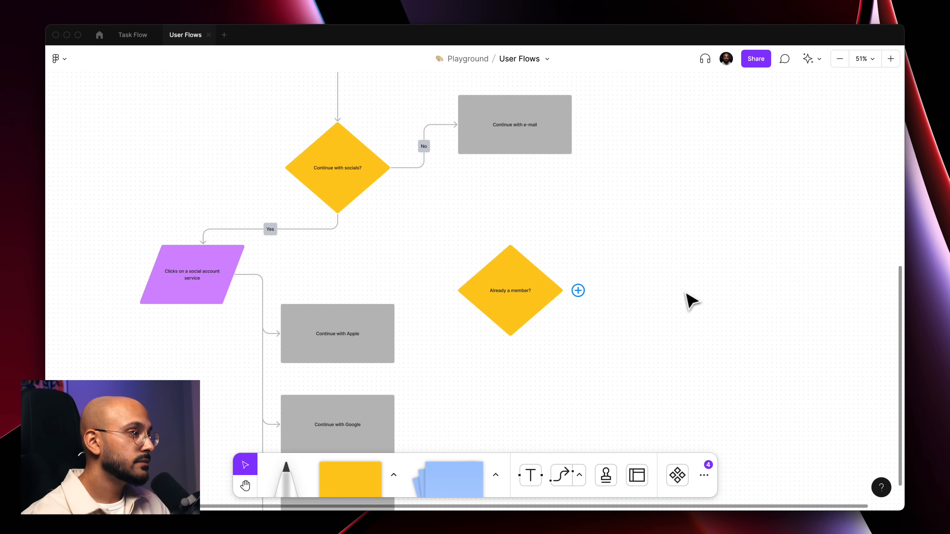
Connect the social sign-in rectangles to the "Already a member?" diamond with arrows.
scroll(686, 296, down, 1)
key(x)
drag(406, 298, 469, 255)
scroll(490, 352, down, 3)
mouse_move(404, 388)
mouse_down()
mouse_move(469, 255)
mouse_move(439, 170)
mouse_move(469, 160)
mouse_up()
key(x)
click(630, 289)
Connect the "Continue with e-mail" rectangle to the "Already a member?" diamond with an arrow and align the diamond beneath it.
scroll(631, 289, up, 3)
scroll(626, 281, down, 2)
key(x)
drag(505, 127, 501, 214)
drag(518, 265, 522, 265)
click(624, 261)
Place a copy of the "Continue with e-mail" rectangle to the left of the End circle and label it "Feed page".
scroll(623, 260, down, 4)
scroll(614, 262, right, 8)
click(202, 246)
mouse_move(201, 246)
mouse_down()
mouse_move(382, 155)
mouse_move(437, 140)
mouse_up()
double_click(374, 147)
text(Feed page)
click(386, 204)
Connect the "Feed page" rectangle to the End circle with an arrow.
key(x)
mouse_move(530, 190)
mouse_down()
mouse_move(367, 118)
mouse_move(687, 129)
mouse_move(688, 160)
mouse_up()
click(374, 325)
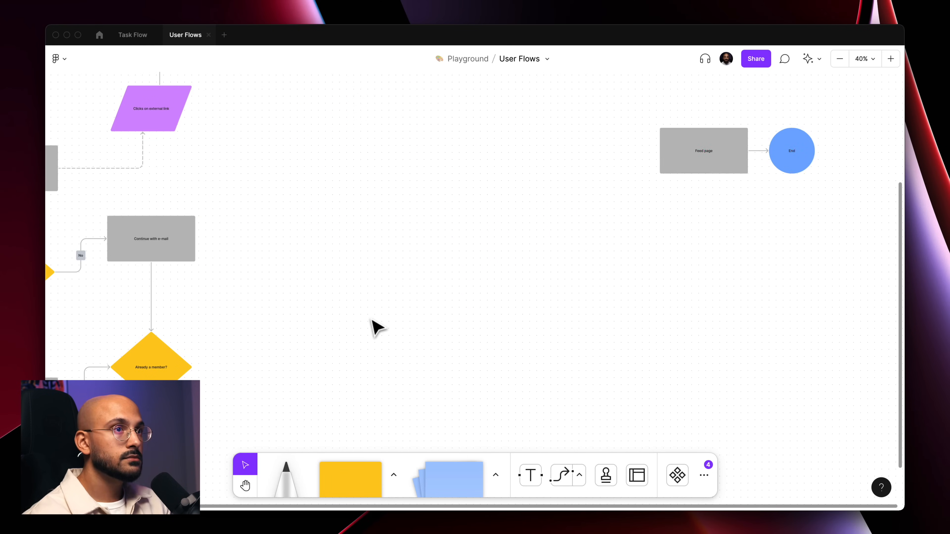
Connect the "Already a member?" diamond to the bottom of the "Feed page" rectangle with an arrow labelled "Yes".
key(x)
mouse_move(191, 367)
mouse_down()
mouse_move(811, 254)
mouse_move(703, 173)
mouse_up()
text(Yes)
click(409, 398)
Place a copy of the e-mail rectangle above and to its right and label it "Verify your phone number".
scroll(409, 398, left, 2)
drag(239, 246, 415, 173)
double_click(403, 166)
text(Verify your)
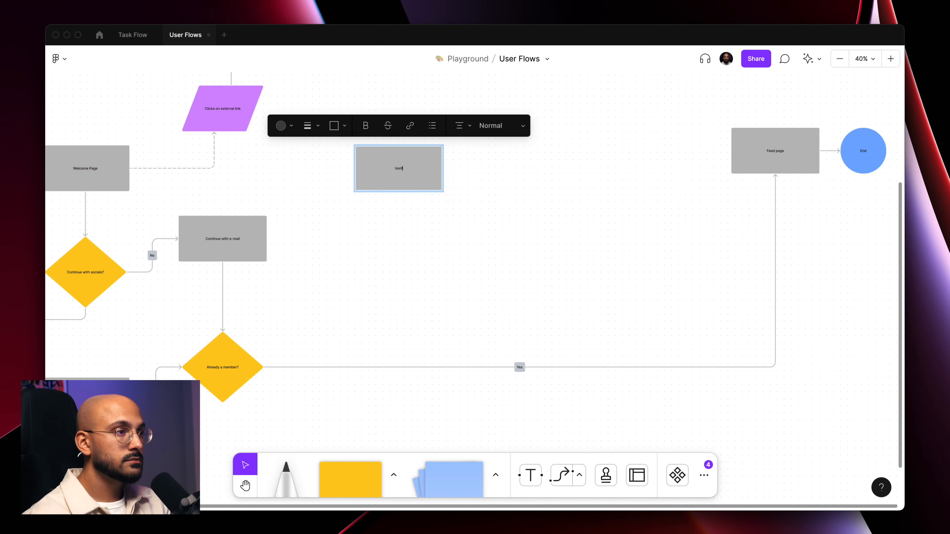
scroll(403, 166, up, 3)
text(phone number)
key(super+Return)
key(BackSpace)
Connect the "Already a member?" diamond to the bottom of the "Verify your phone number" rectangle with an arrow labelled "No".
scroll(492, 291, down, 4)
key(x)
mouse_move(247, 359)
mouse_down()
mouse_move(378, 346)
mouse_move(418, 142)
mouse_up()
text(No)
key(Escape)
scroll(452, 196, up, 2)
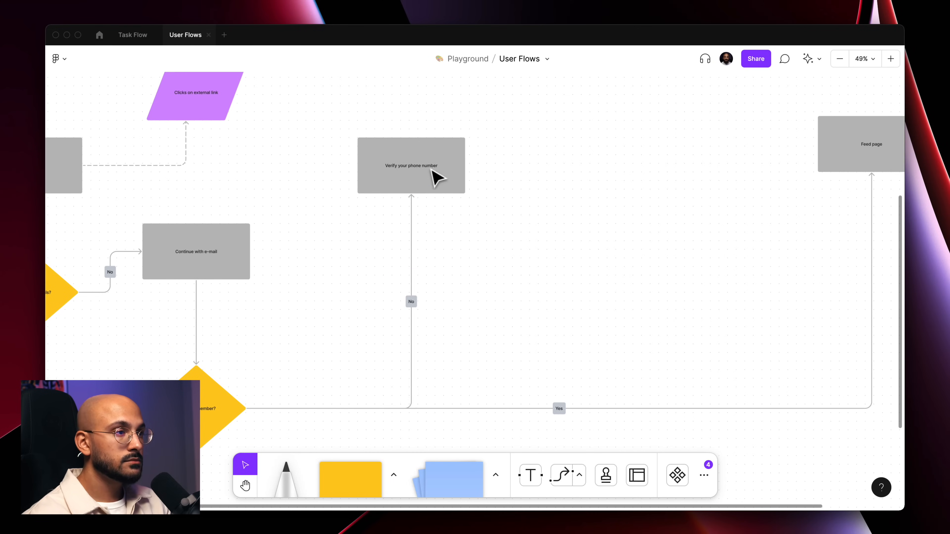
Move the "Verify your phone number" and "Feed page" rectangles and the End circle down into line with the "Continue with e-mail" rectangle.
drag(451, 189, 448, 275)
drag(844, 155, 874, 251)
scroll(877, 258, right, 5)
drag(802, 155, 817, 262)
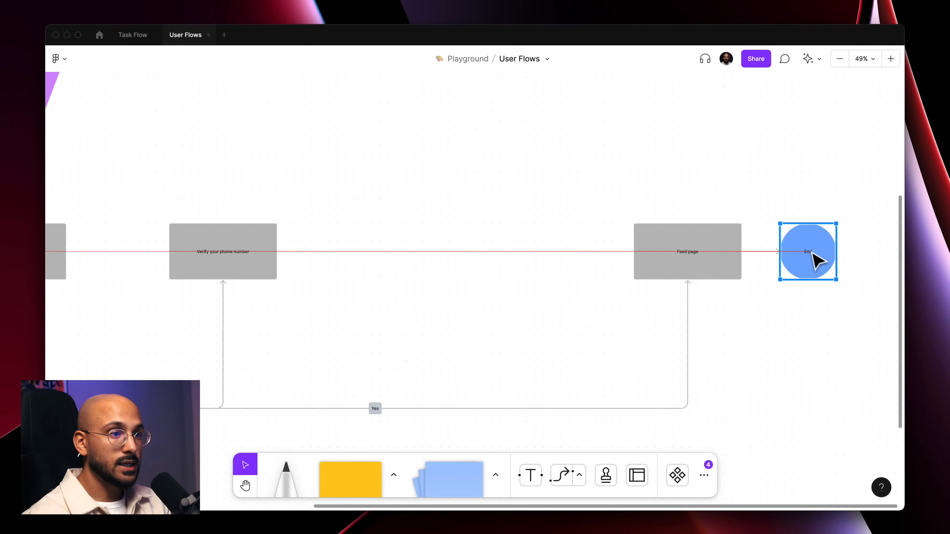
scroll(492, 247, left, 7)
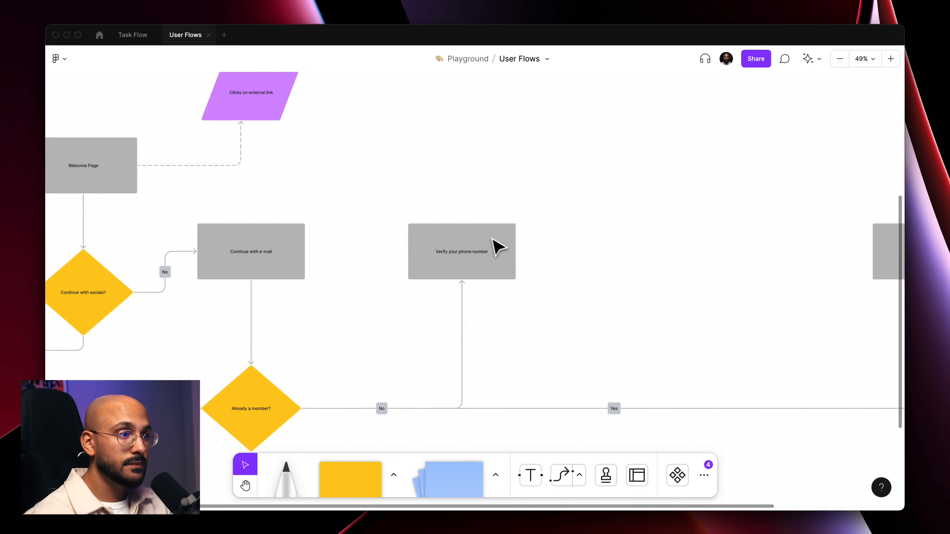
Move the "Verify your phone number" rectangle closer to "Continue with e-mail" and put the arrow's "No" label on its vertical section.
mouse_move(493, 244)
mouse_down()
mouse_move(477, 247)
mouse_move(486, 247)
mouse_up()
click(572, 283)
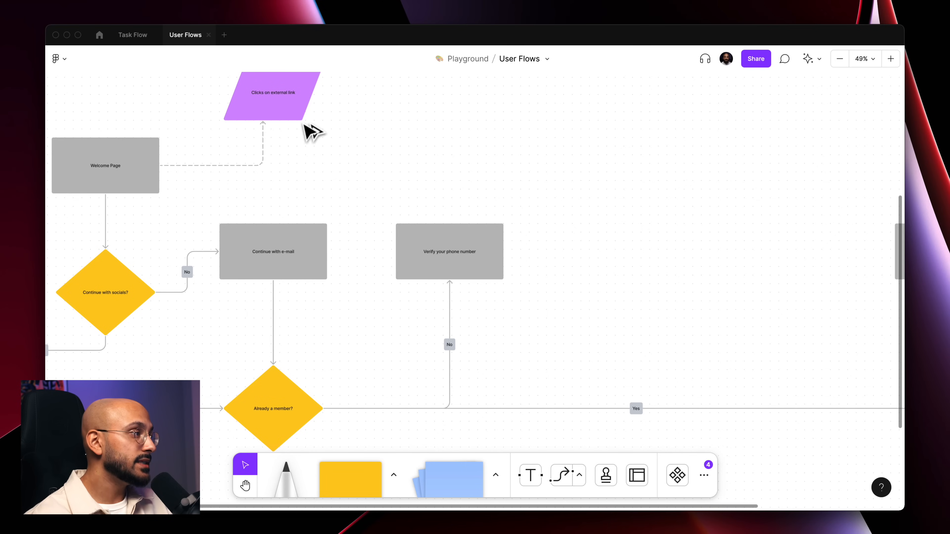
Place a copied parallelogram labelled "Add phone number" beside the "Verify your phone number" rectangle and connect the rectangle to it with an arrow.
drag(278, 104, 596, 265)
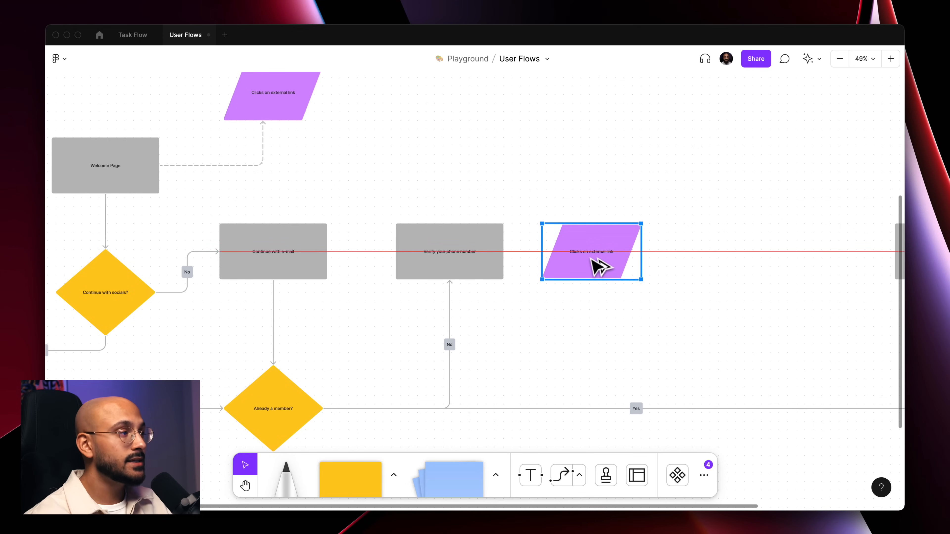
text(Add phone number)
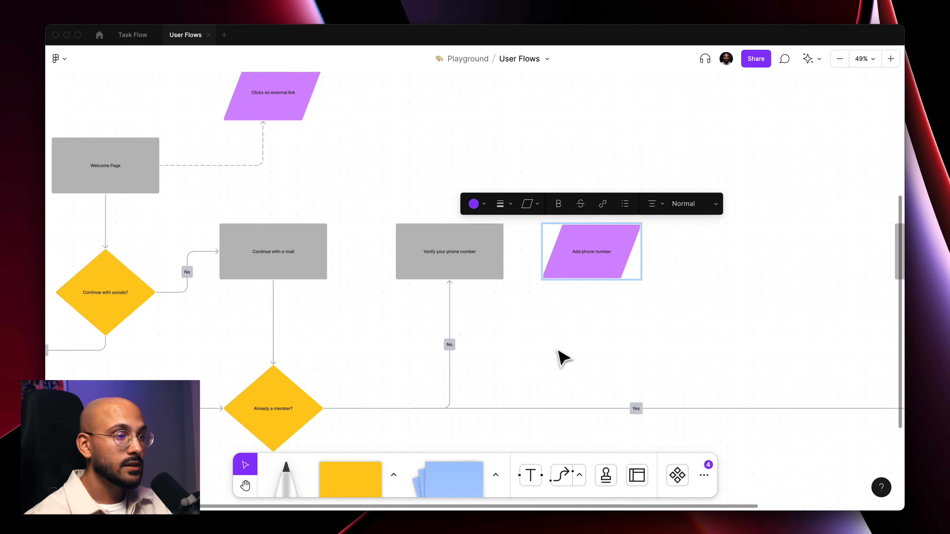
click(557, 351)
drag(509, 251, 554, 252)
Place a copy of the decision diamond to the right of "Add phone number" and label it "Received the OTP?".
drag(122, 295, 729, 257)
double_click(728, 253)
text(P?)
click(691, 359)
Place a copy of the "Verify your phone number" rectangle between the "Received the OTP?" diamond and "Feed page" and label it "OTP Page".
scroll(690, 359, right, 7)
drag(186, 265, 565, 269)
double_click(565, 270)
text(OTP)
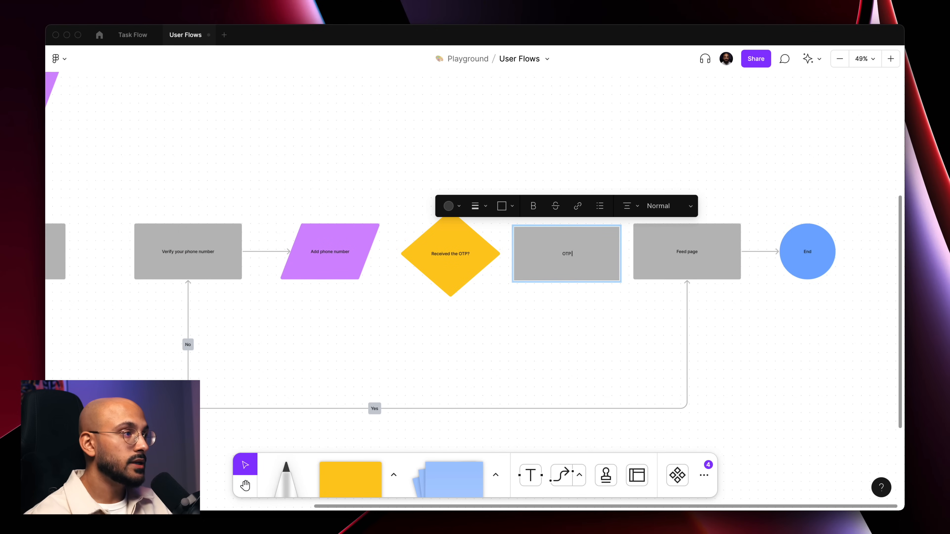
click(548, 326)
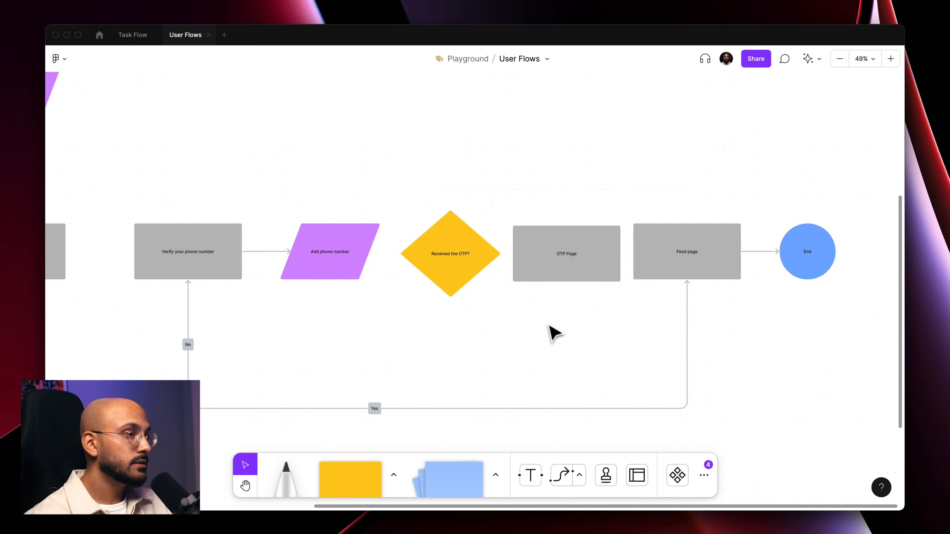
Even out the spacing of the phone verification shapes and shift "Feed page" and the End circle further right.
scroll(548, 325, down, 4)
scroll(548, 326, left, 2)
drag(377, 283, 355, 282)
drag(469, 277, 433, 276)
drag(548, 279, 514, 279)
drag(616, 278, 591, 278)
click(703, 279)
shift+click(785, 278)
drag(692, 280, 768, 283)
click(576, 308)
Connect "Add phone number" to the "Received the OTP?" diamond and the diamond to "OTP Page" with arrows, aligning the shapes in the row.
scroll(576, 308, up, 4)
key(x)
drag(382, 256, 424, 257)
scroll(423, 257, right, 1)
drag(492, 267, 501, 263)
key(x)
drag(539, 254, 558, 256)
drag(644, 259, 654, 256)
click(632, 323)
Place a copy of the "Add phone number" parallelogram between "OTP Page" and "Feed page" and connect "OTP Page" to it with an arrow.
scroll(632, 322, right, 3)
click(208, 261)
drag(208, 261, 643, 265)
key(x)
drag(531, 253, 579, 255)
click(590, 315)
scroll(591, 316, right, 3)
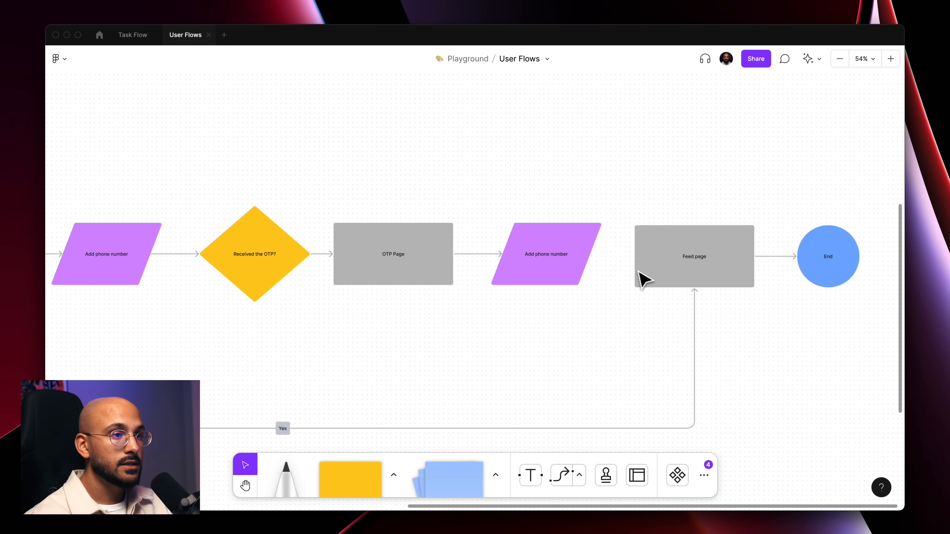
Label the copied parallelogram "Enter OTP" and connect it to the "Feed page" rectangle with an arrow.
click(572, 258)
double_click(557, 254)
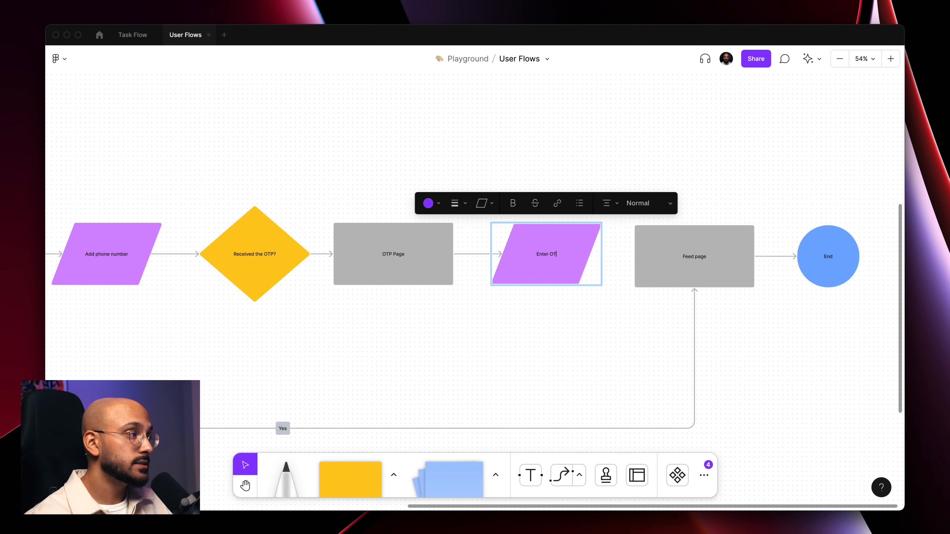
click(527, 341)
scroll(528, 340, right, 3)
key(x)
drag(520, 253, 628, 266)
click(557, 296)
Widen the gap between the "Received the OTP?" diamond and "OTP Page" and label the arrow between them "Yes".
scroll(538, 281, left, 5)
scroll(519, 267, down, 2)
drag(519, 266, 536, 267)
drag(633, 266, 654, 266)
drag(538, 271, 559, 270)
click(424, 269)
double_click(484, 260)
text(Yes)
click(489, 335)
Place a copy of the "Add phone number" parallelogram above the "Received the OTP?" diamond and label it "Call user".
scroll(489, 335, down, 2)
scroll(489, 336, left, 4)
scroll(419, 363, up, 4)
drag(420, 362, 566, 191)
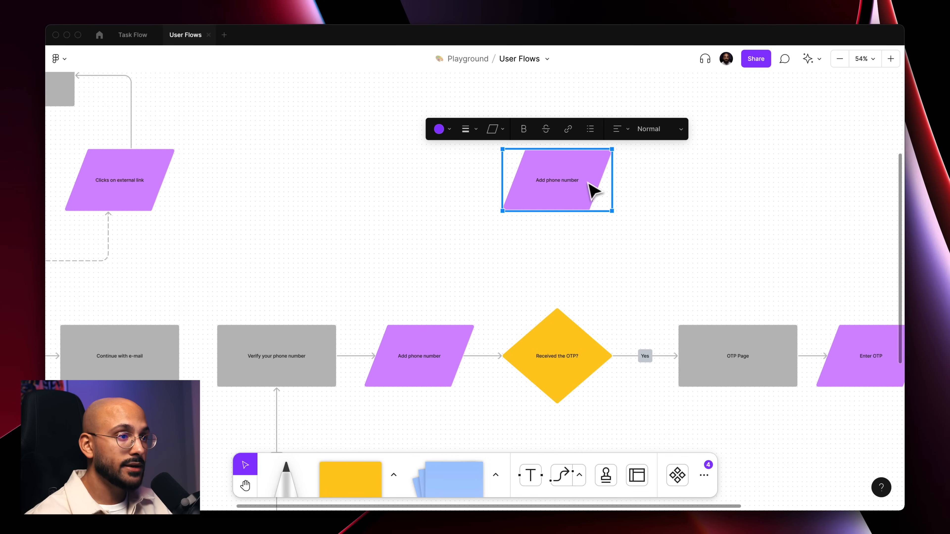
text(ser)
key(Escape)
Place a copy of the "Call user" parallelogram above it and label it "Send again".
scroll(689, 204, up, 3)
drag(557, 293, 568, 198)
scroll(571, 209, up, 5)
text(s)
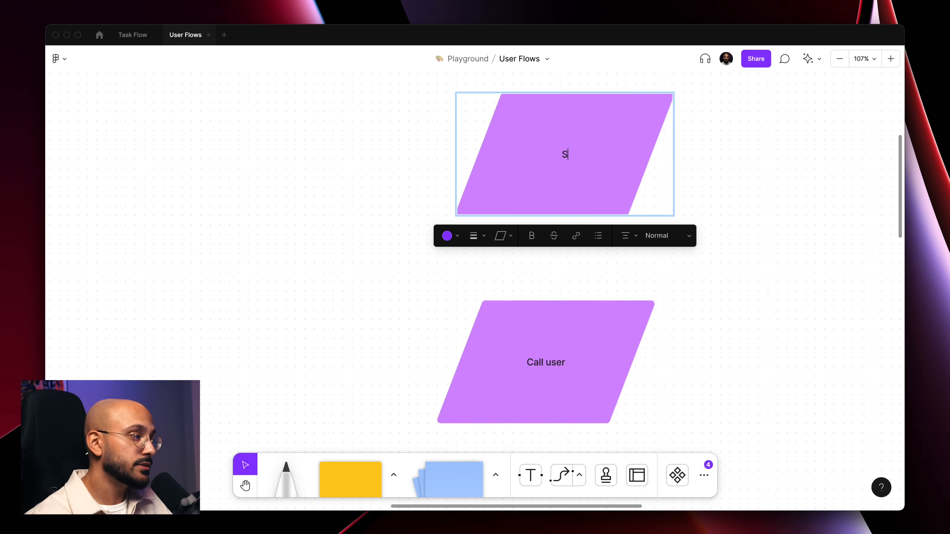
click(765, 275)
scroll(764, 276, down, 5)
scroll(762, 276, down, 3)
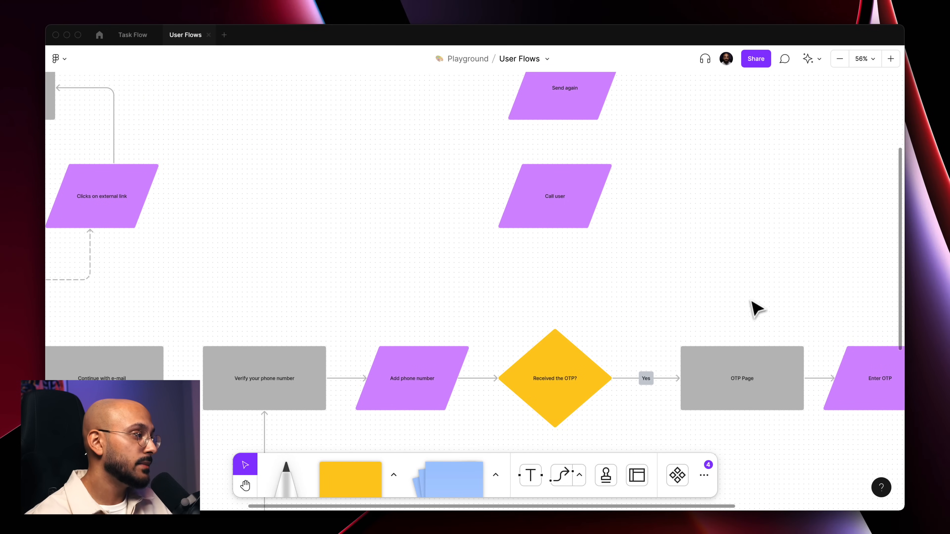
Connect the "Received the OTP?" diamond to "Call user" with an arrow labelled "No", placing the label near the diamond.
key(x)
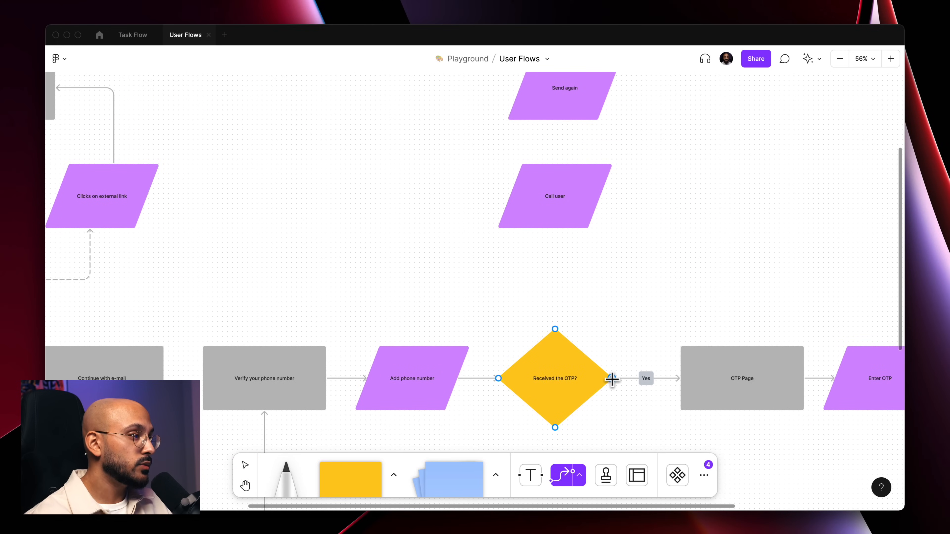
drag(613, 379, 521, 205)
drag(489, 236, 464, 237)
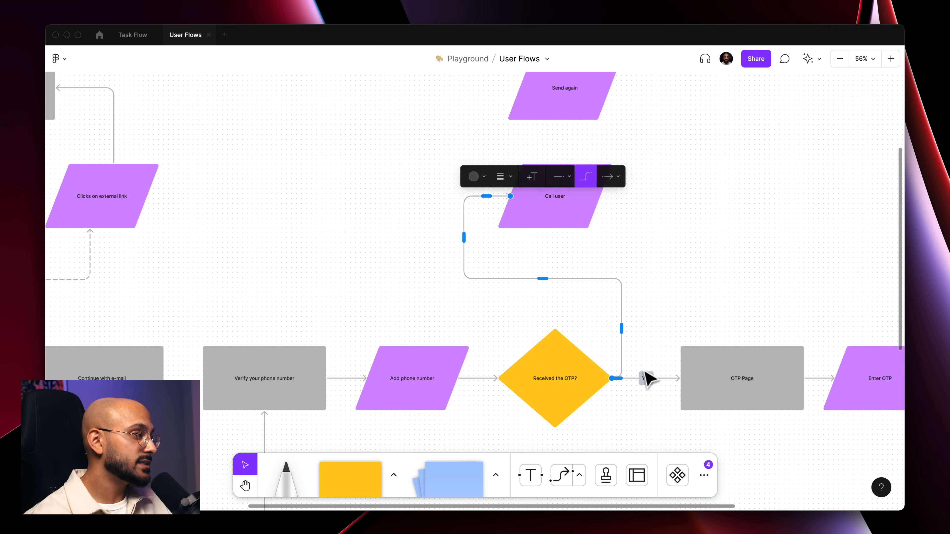
key(Return)
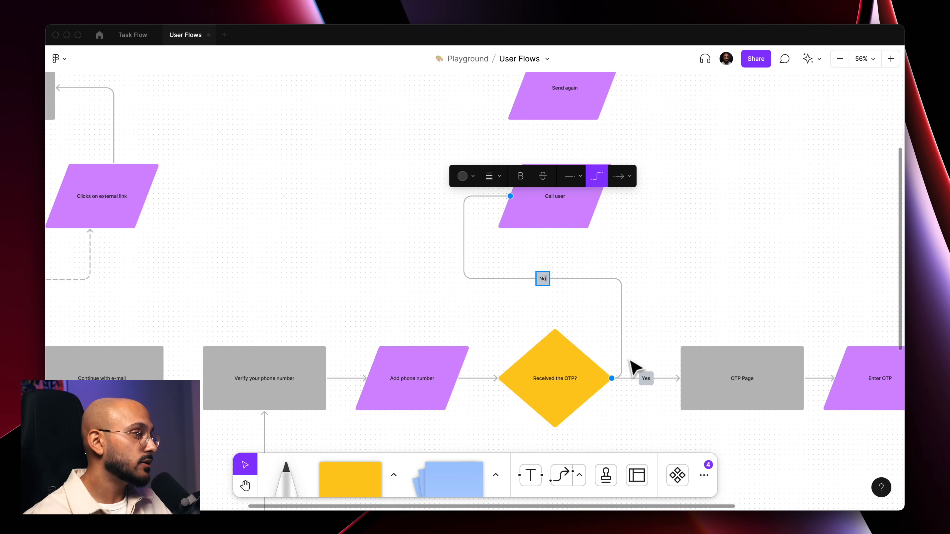
text(No)
drag(543, 278, 628, 346)
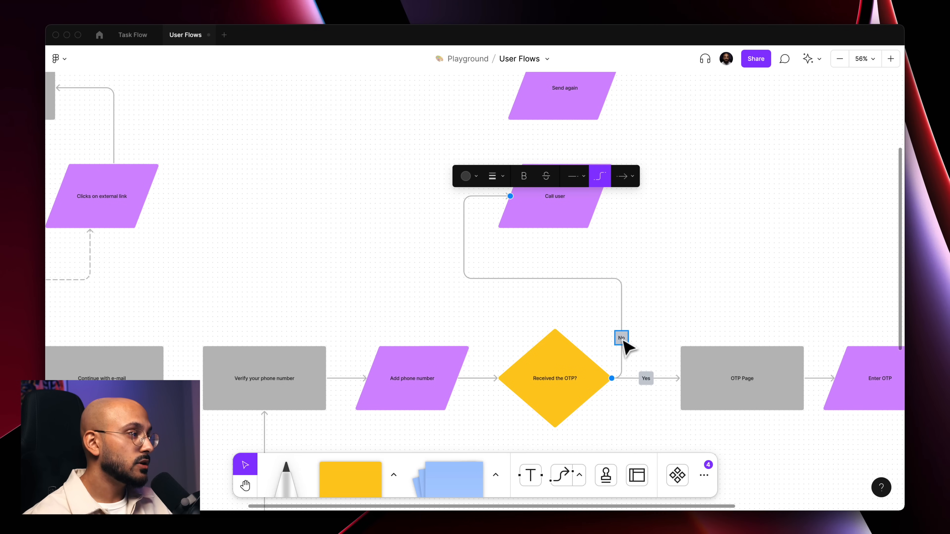
click(664, 325)
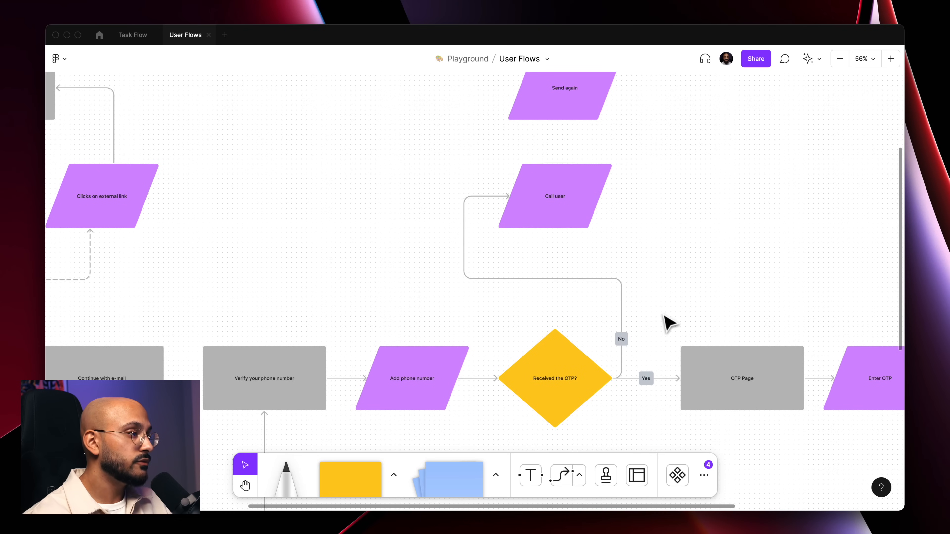
Connect the "Received the OTP?" diamond to "Send again" with an arrow routed along the same path as the "Call user" arrow.
scroll(666, 320, up, 3)
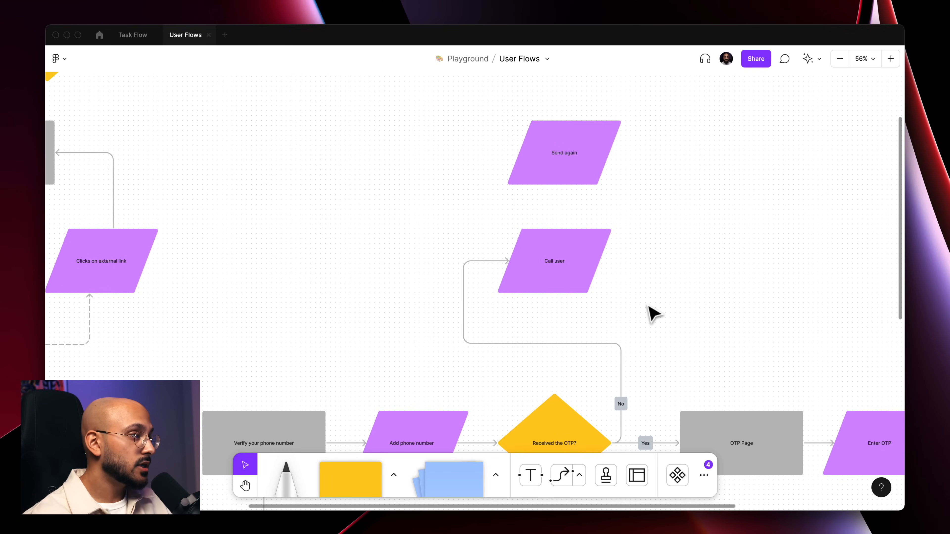
key(x)
drag(610, 443, 519, 153)
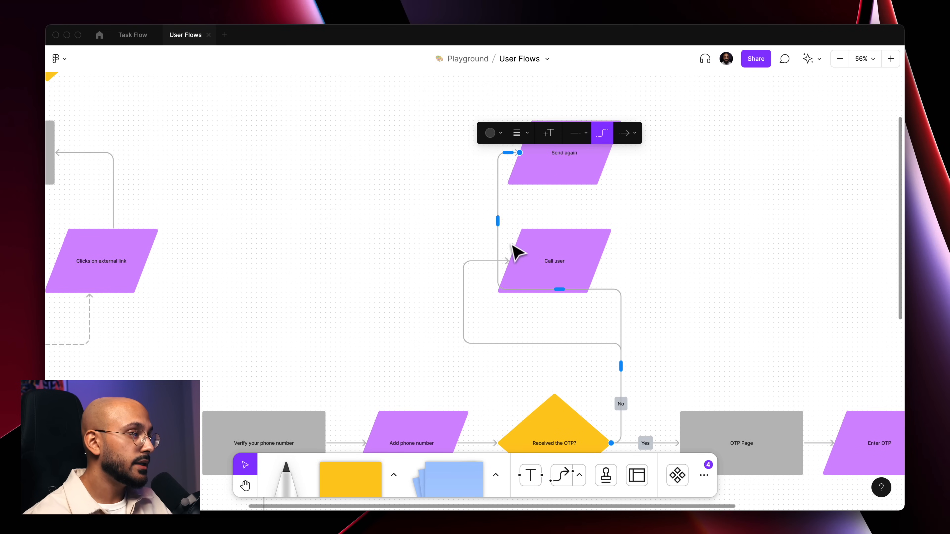
drag(498, 221, 464, 221)
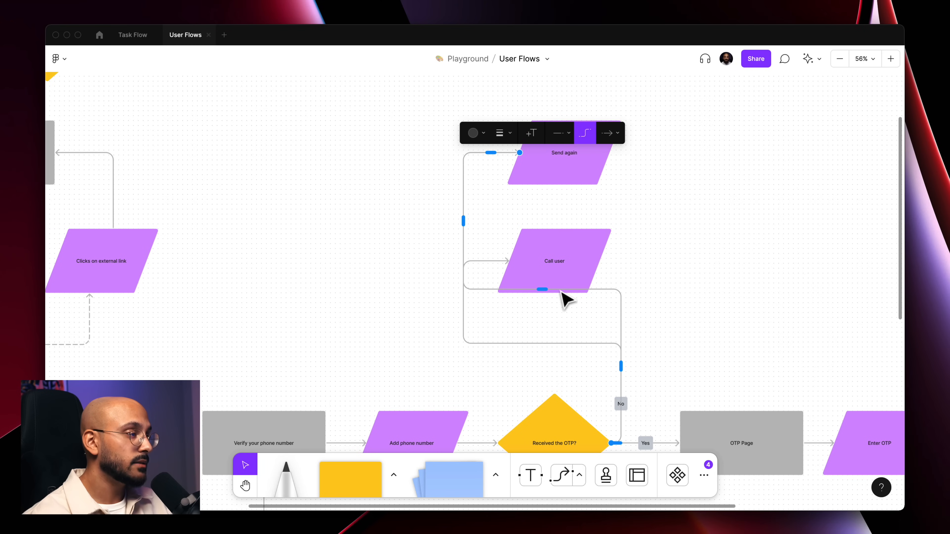
drag(542, 289, 546, 344)
ctrl+scroll(528, 295, up, 10)
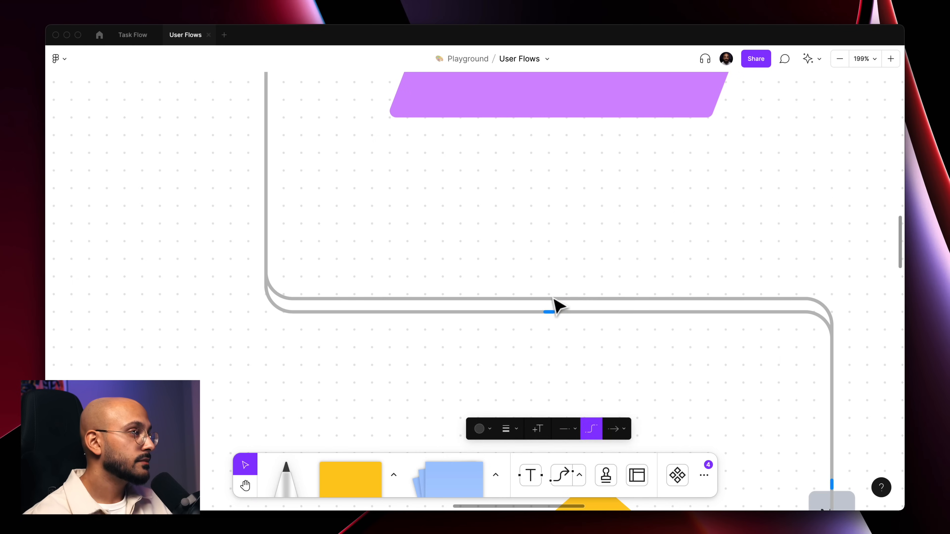
ctrl+scroll(768, 278, down, 10)
scroll(767, 278, down, 3)
right_click(649, 334)
click(682, 277)
scroll(682, 276, up, 3)
Connect "Send again" back to the top of the "Received the OTP?" diamond with a dashed arrow.
key(x)
mouse_move(625, 99)
mouse_down()
mouse_move(662, 413)
mouse_move(561, 384)
mouse_up()
drag(606, 261, 606, 288)
click(624, 403)
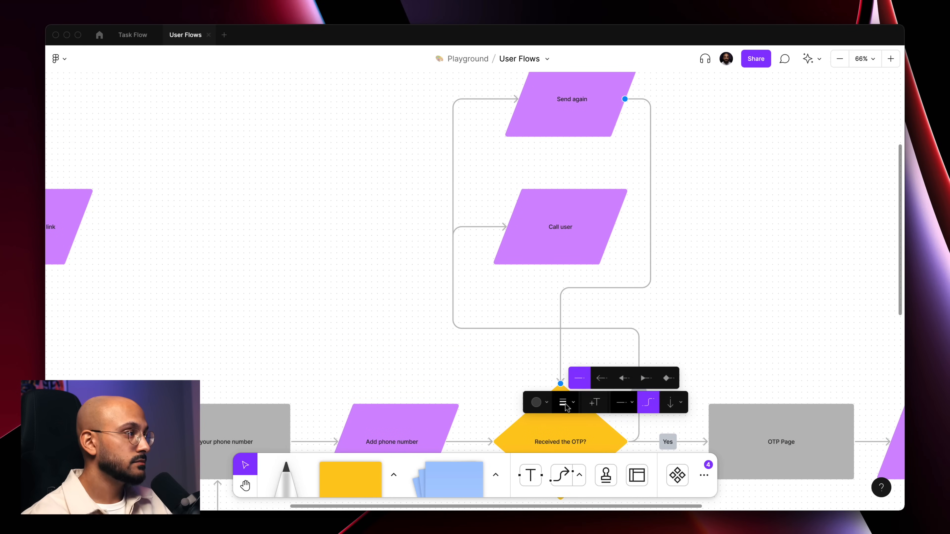
click(565, 404)
click(600, 378)
click(644, 327)
Connect "Call user" back to the top of the diamond with a dashed arrow merged into the path of the "Send again" return arrow.
key(x)
drag(614, 227, 559, 387)
click(635, 293)
click(628, 288)
click(639, 243)
drag(638, 275, 650, 275)
drag(605, 324, 606, 289)
click(699, 284)
Review the OTP branch from "Call user" through "OTP Page", "Enter OTP" and "Feed page" to End, and view the whole diagram.
scroll(698, 283, down, 5)
scroll(698, 283, right, 4)
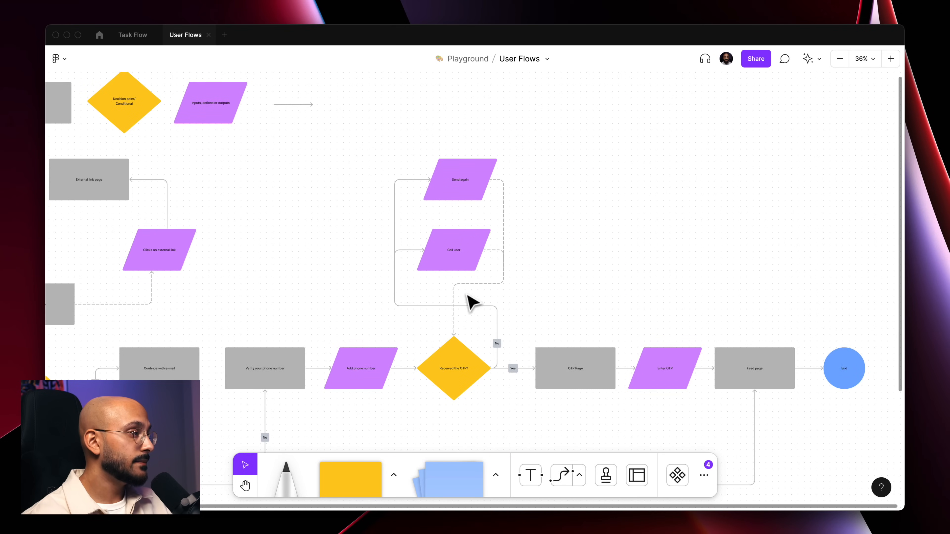
scroll(466, 275, up, 5)
click(458, 248)
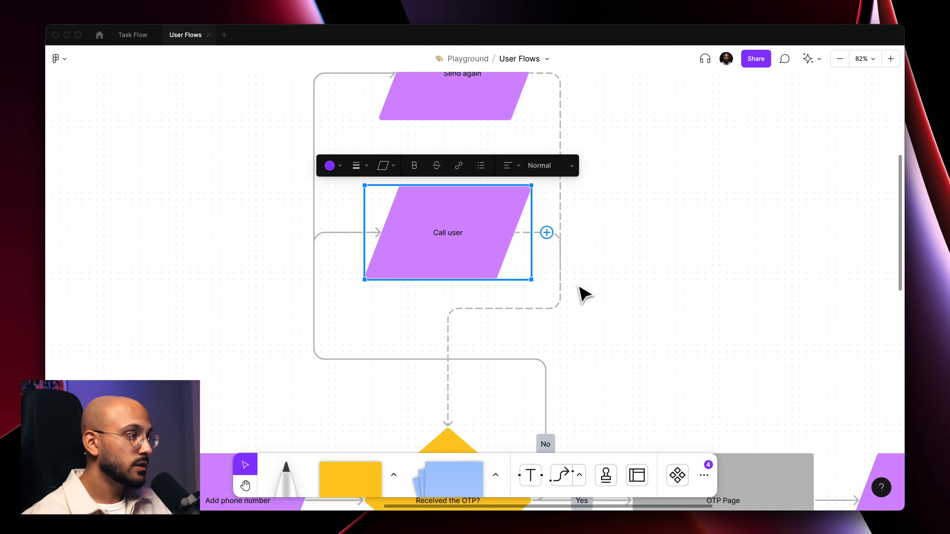
scroll(454, 372, down, 5)
click(459, 374)
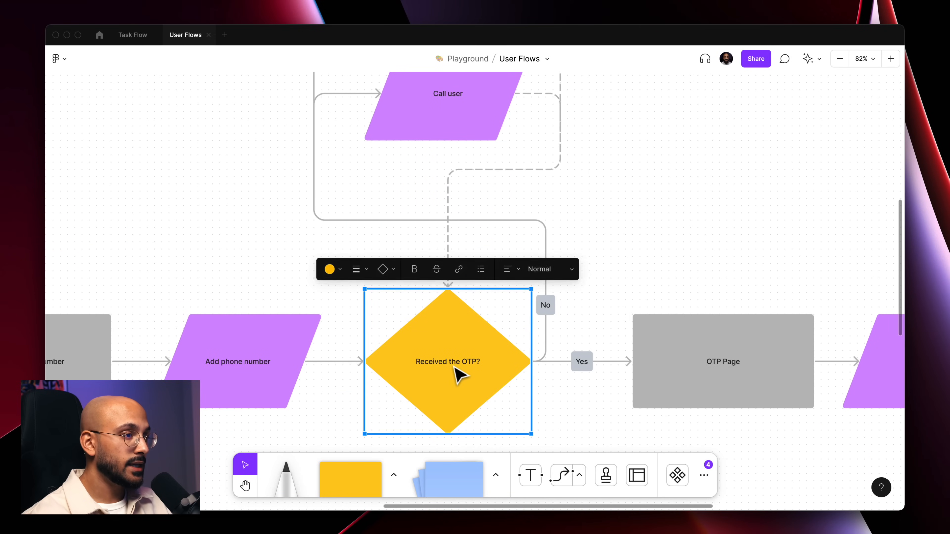
scroll(459, 374, down, 5)
scroll(459, 374, right, 3)
scroll(458, 374, right, 2)
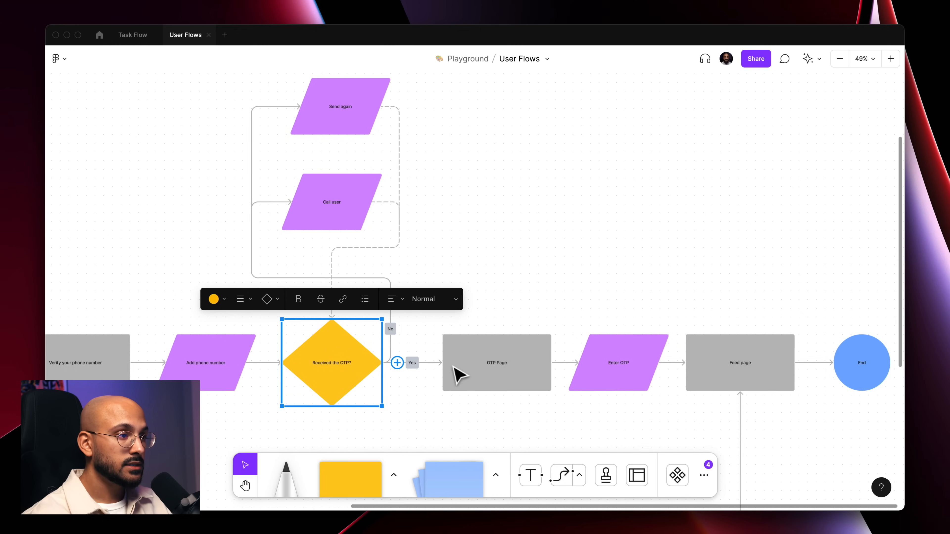
click(518, 373)
scroll(518, 373, right, 4)
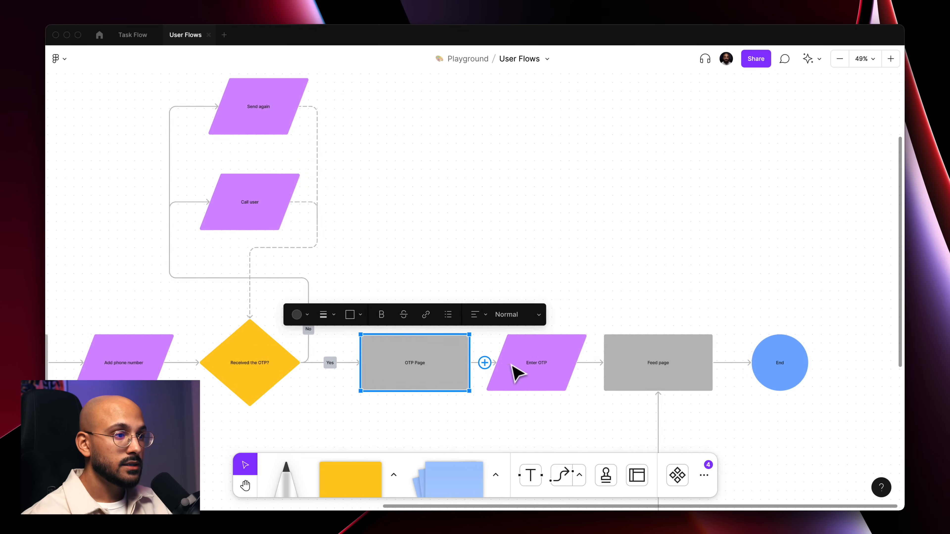
click(518, 373)
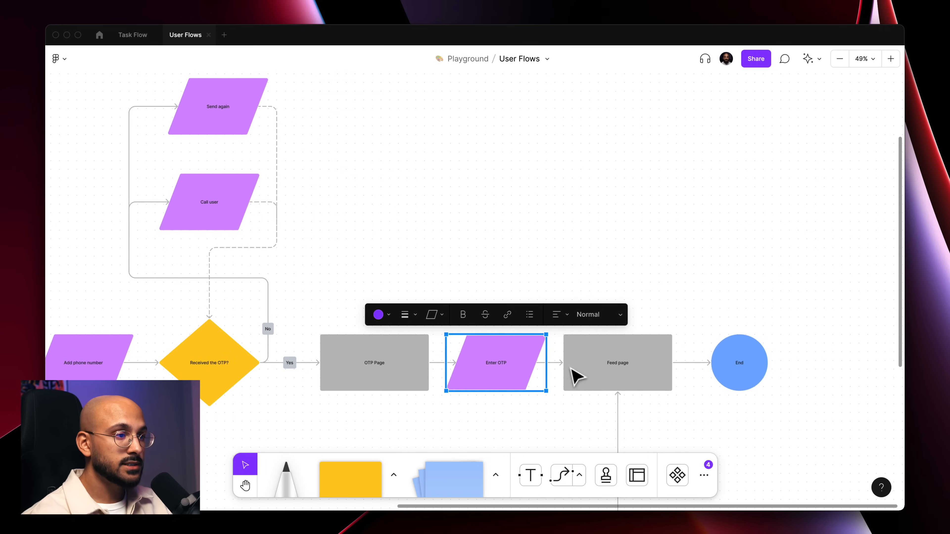
click(617, 374)
click(731, 371)
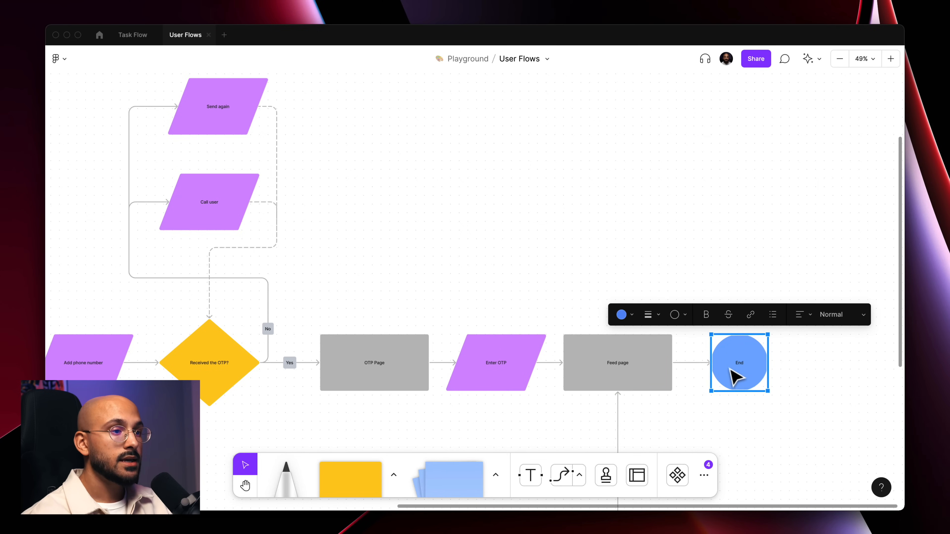
click(841, 391)
key(shift+1)
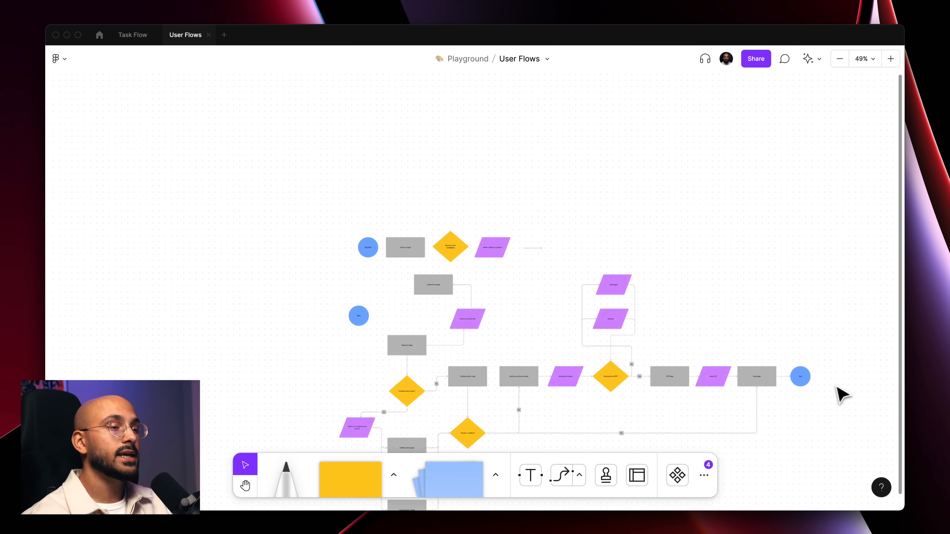